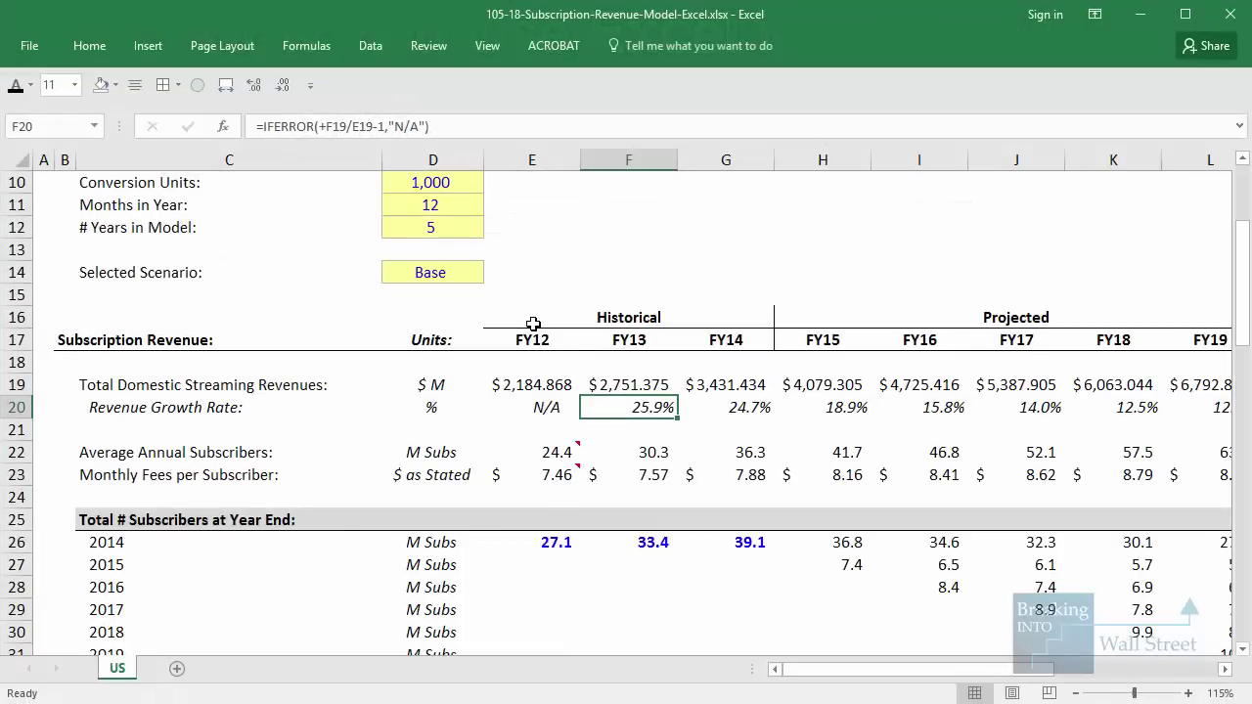
# - Select header rows B16:L17 and fill them dark blue
pyautogui.moveTo(65, 318); pyautogui.dragTo(133, 376)
pyautogui.hotkey('shift', 'Right')
pyautogui.hotkey('shift', 'Right')
pyautogui.hotkey('shift', 'Right')
pyautogui.hotkey('shift', 'Right')
pyautogui.hotkey('shift', 'Right')
pyautogui.hotkey('shift', 'Right')
pyautogui.hotkey('shift', 'Right')
pyautogui.hotkey('shift', 'Right')
pyautogui.hotkey('shift', 'Right')
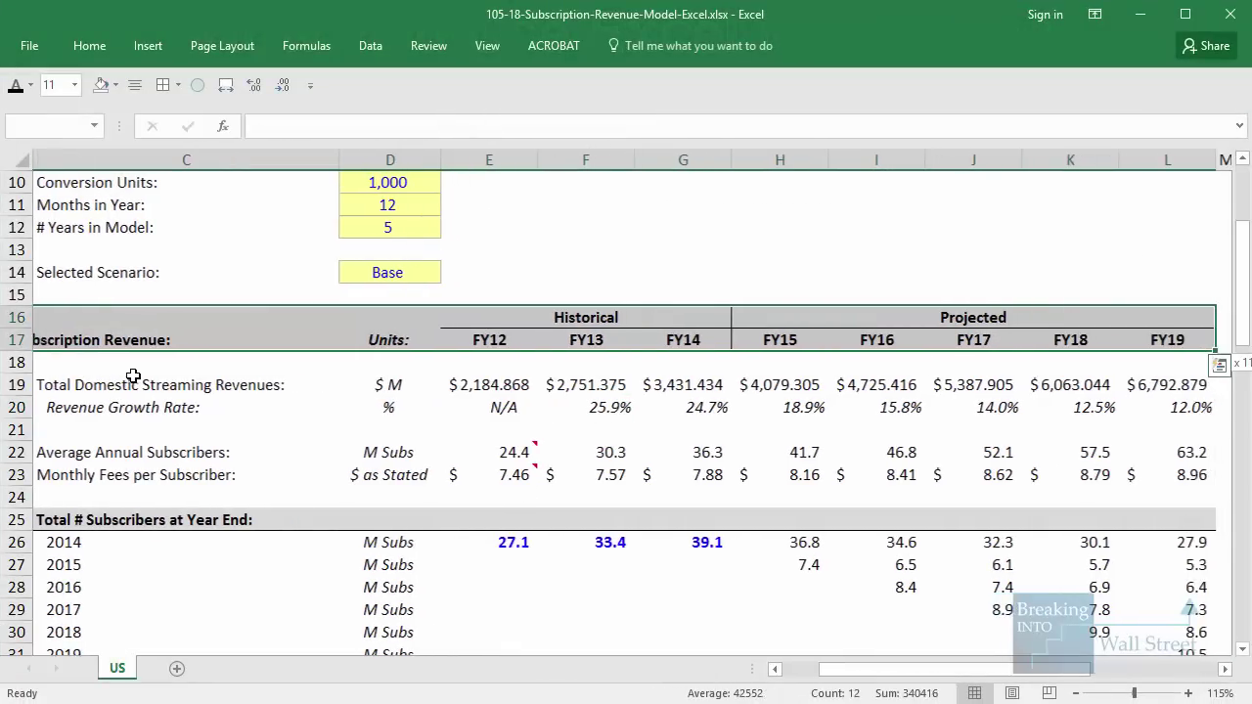
pyautogui.press('alt')
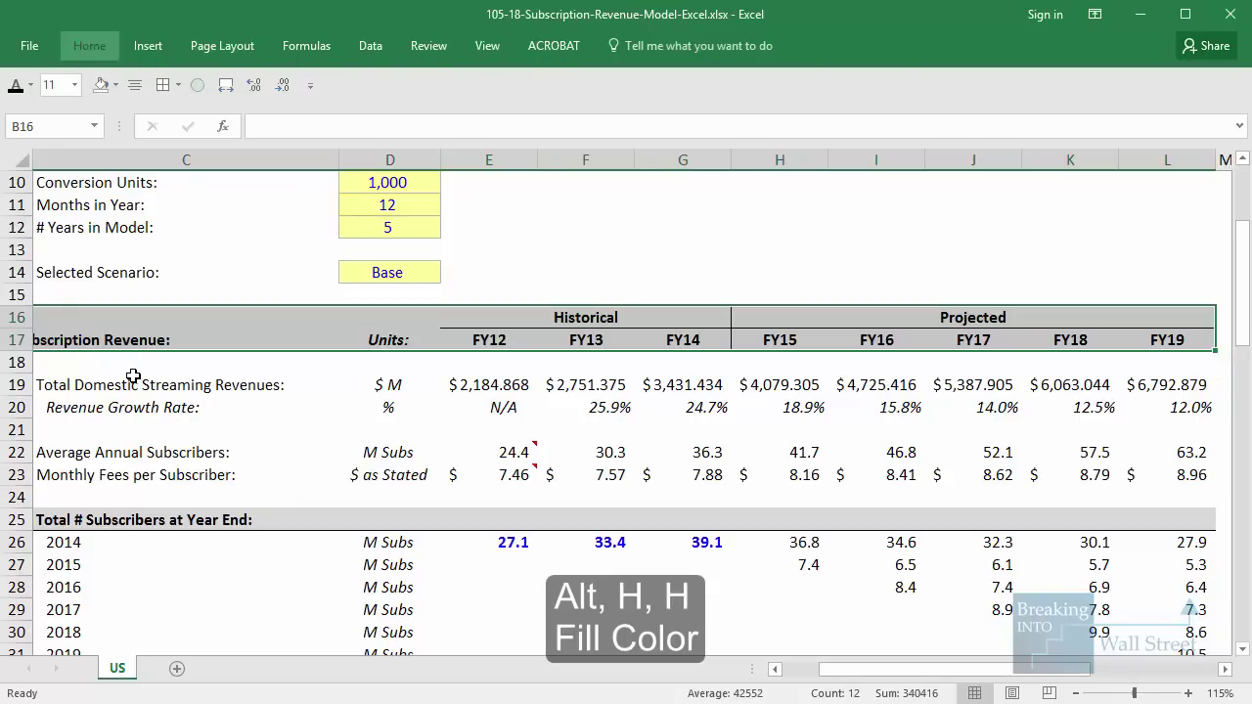
pyautogui.press('h')
pyautogui.press('h')
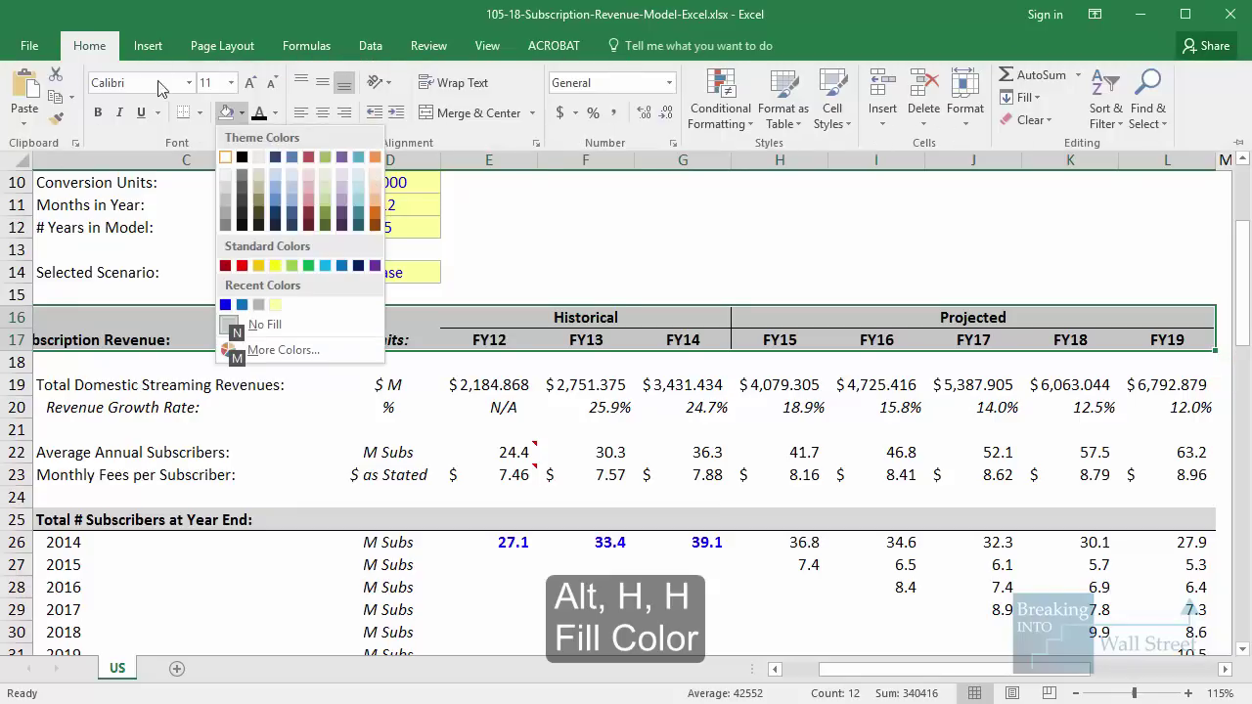
pyautogui.click(292, 225)
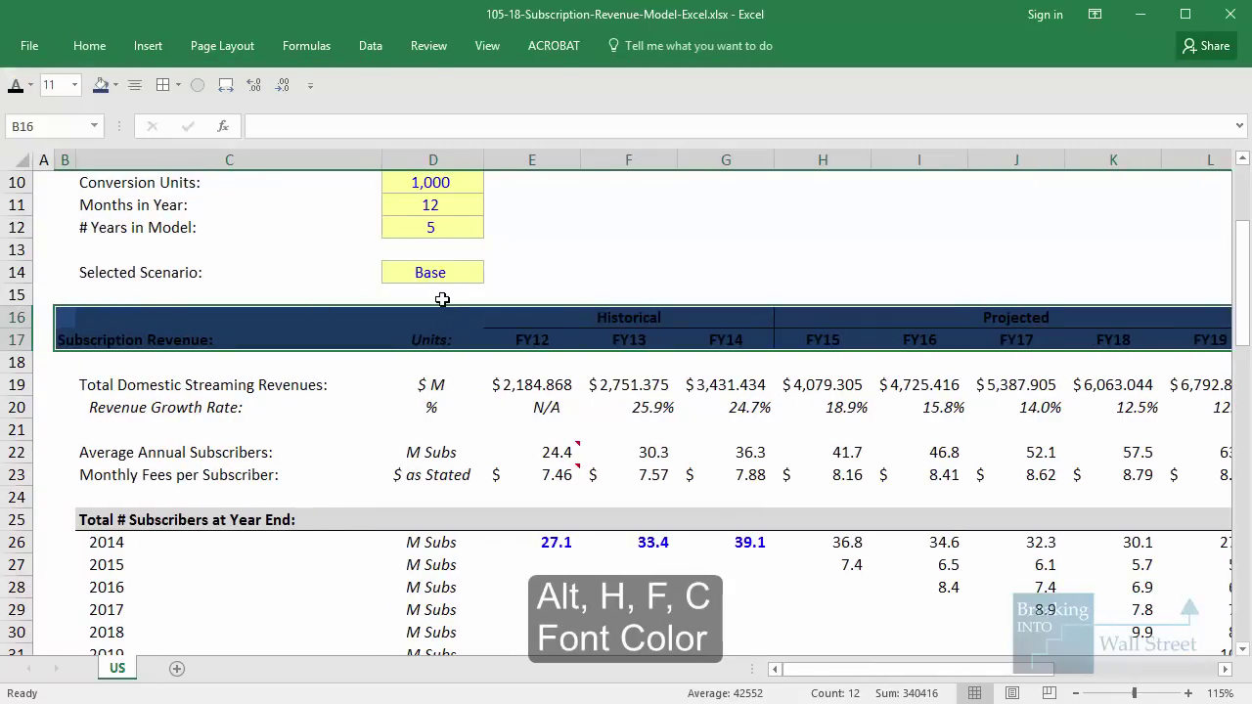
# - Make the header text in rows 16–17 white
pyautogui.press('alt')
pyautogui.press('h')
pyautogui.press('f')
pyautogui.press('c')
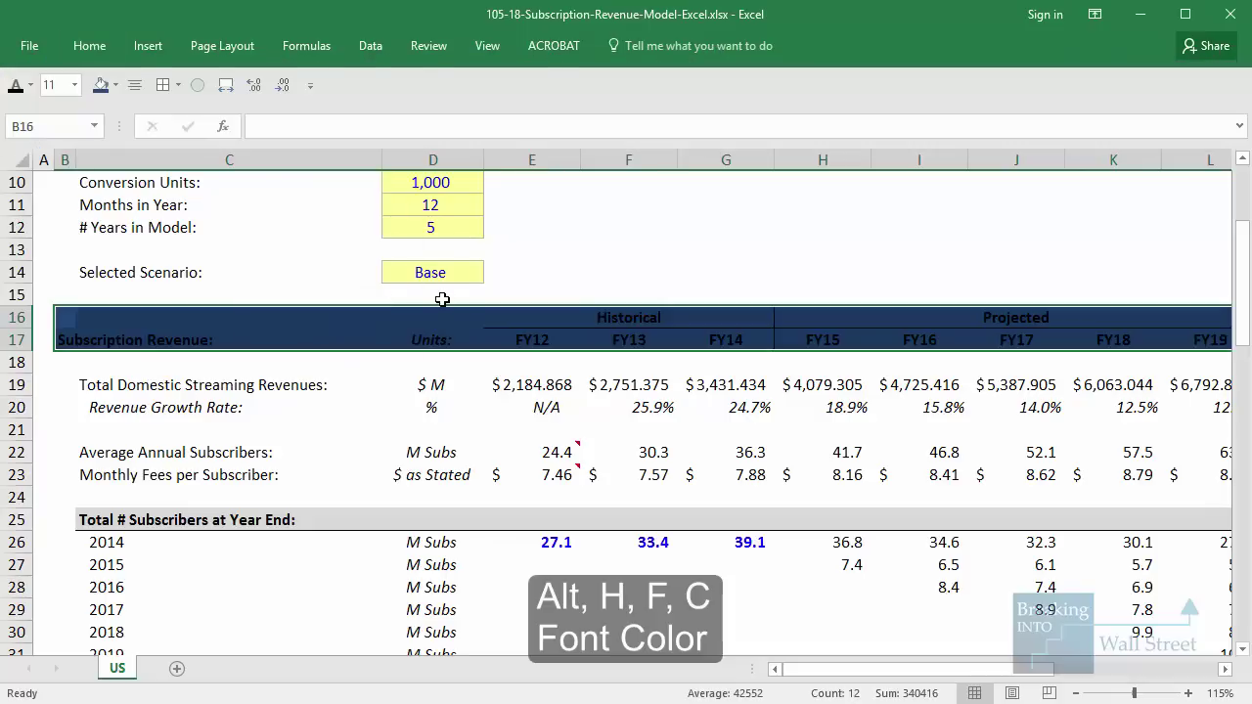
pyautogui.press('alt')
pyautogui.press('h')
pyautogui.press('f')
pyautogui.press('c')
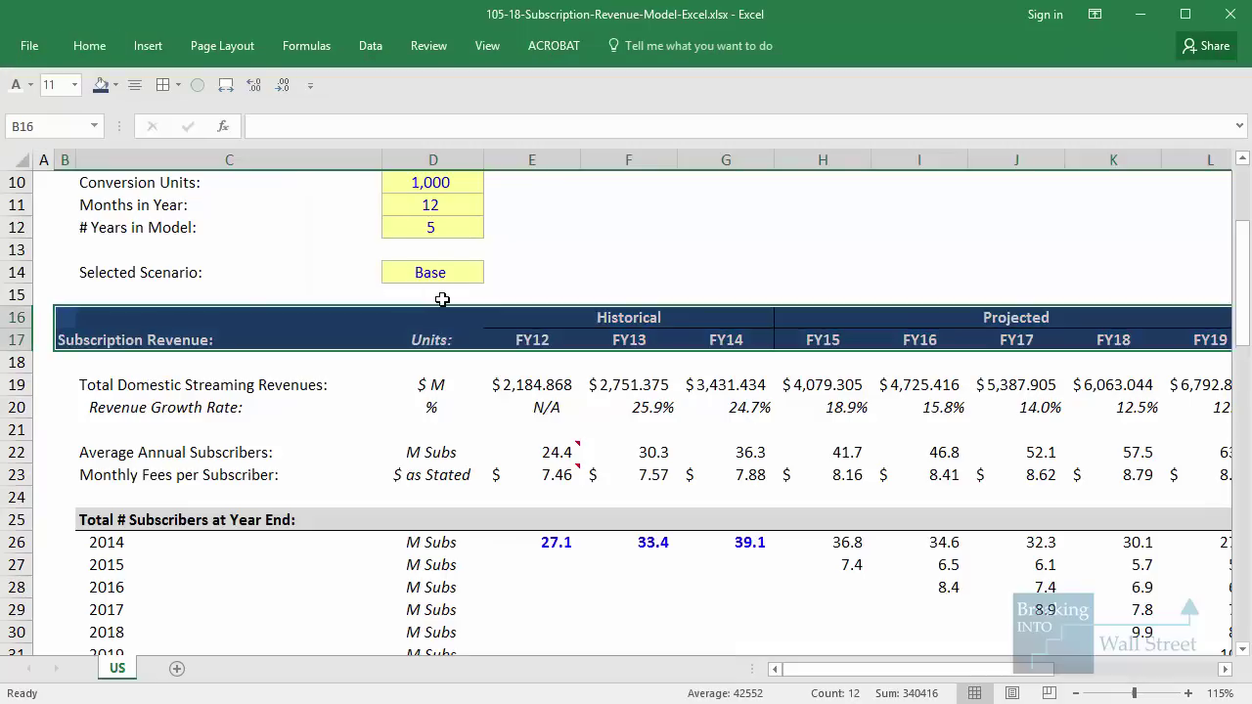
pyautogui.press('Right')
pyautogui.press('Right')
pyautogui.press('Right')
# - Give the Historical and Projected headings in E16:L16 a white bottom border via Format Cells
pyautogui.hotkey('shift', 'Right')
pyautogui.hotkey('shift', 'Right')
pyautogui.hotkey('shift', 'Right')
pyautogui.hotkey('shift', 'Right')
pyautogui.hotkey('shift', 'Right')
pyautogui.hotkey('shift', 'Right')
pyautogui.hotkey('shift', 'Right')
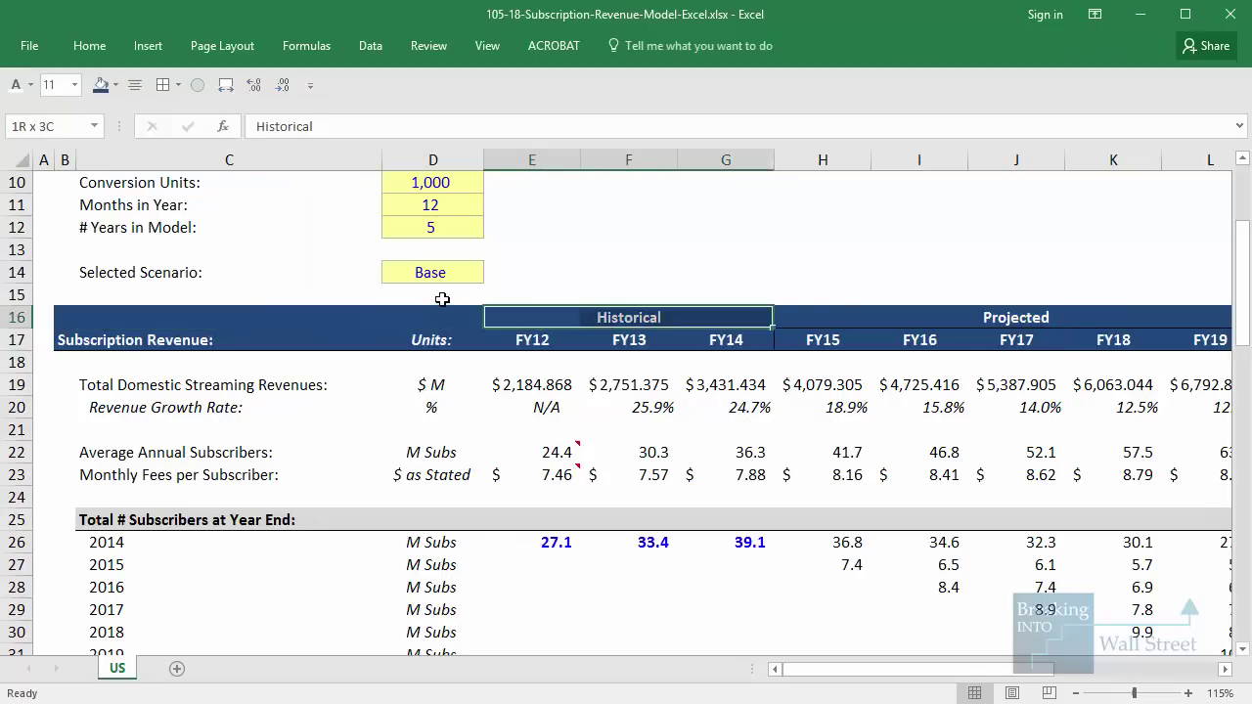
pyautogui.hscroll(3, 442, 298)
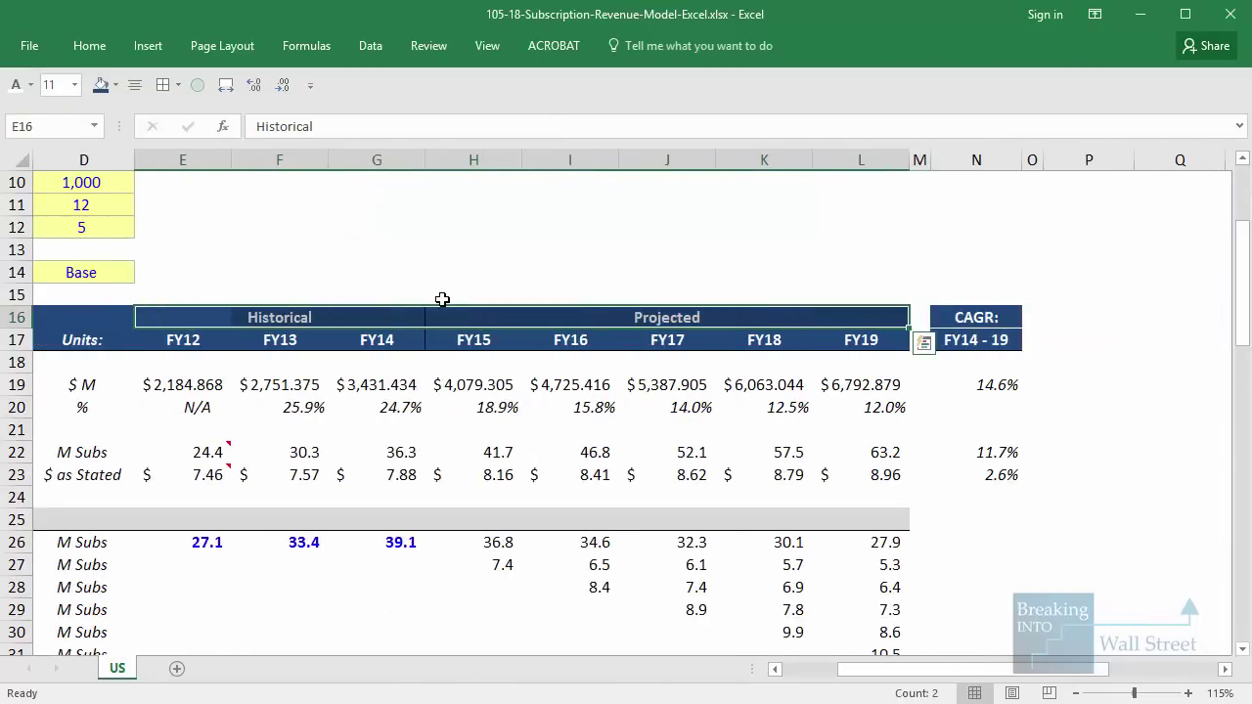
pyautogui.hotkey('alt', 'h')
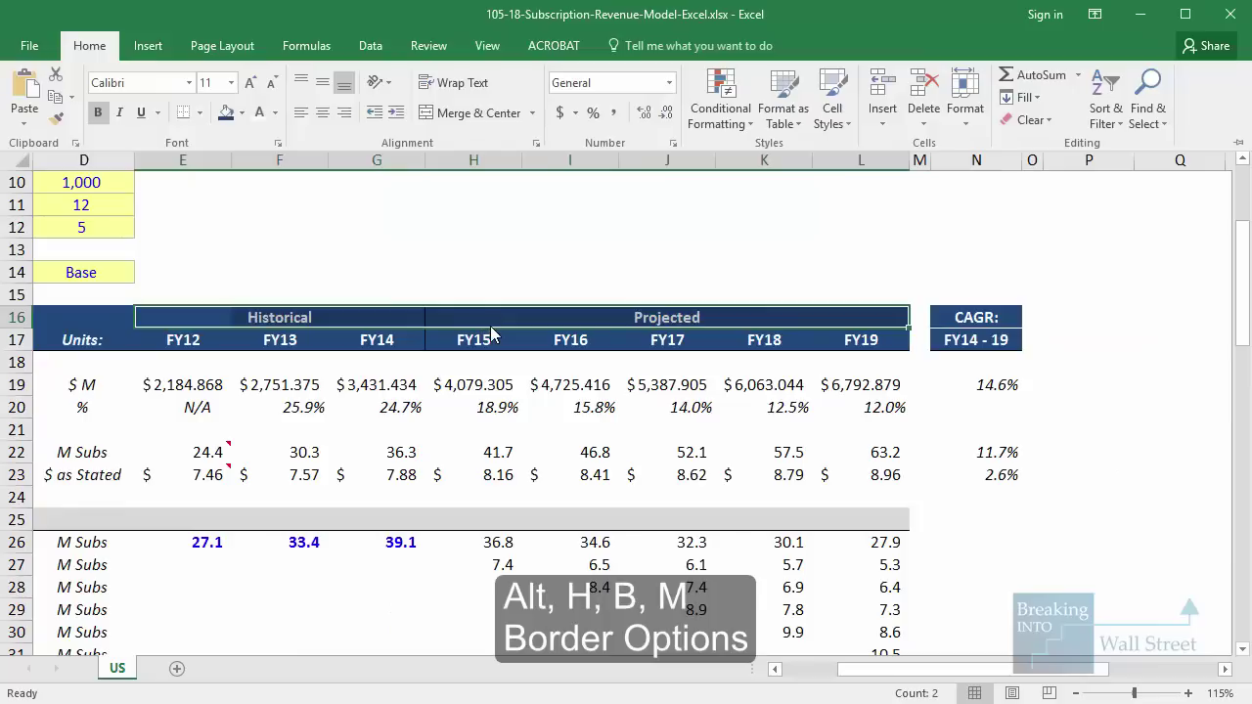
pyautogui.press('b')
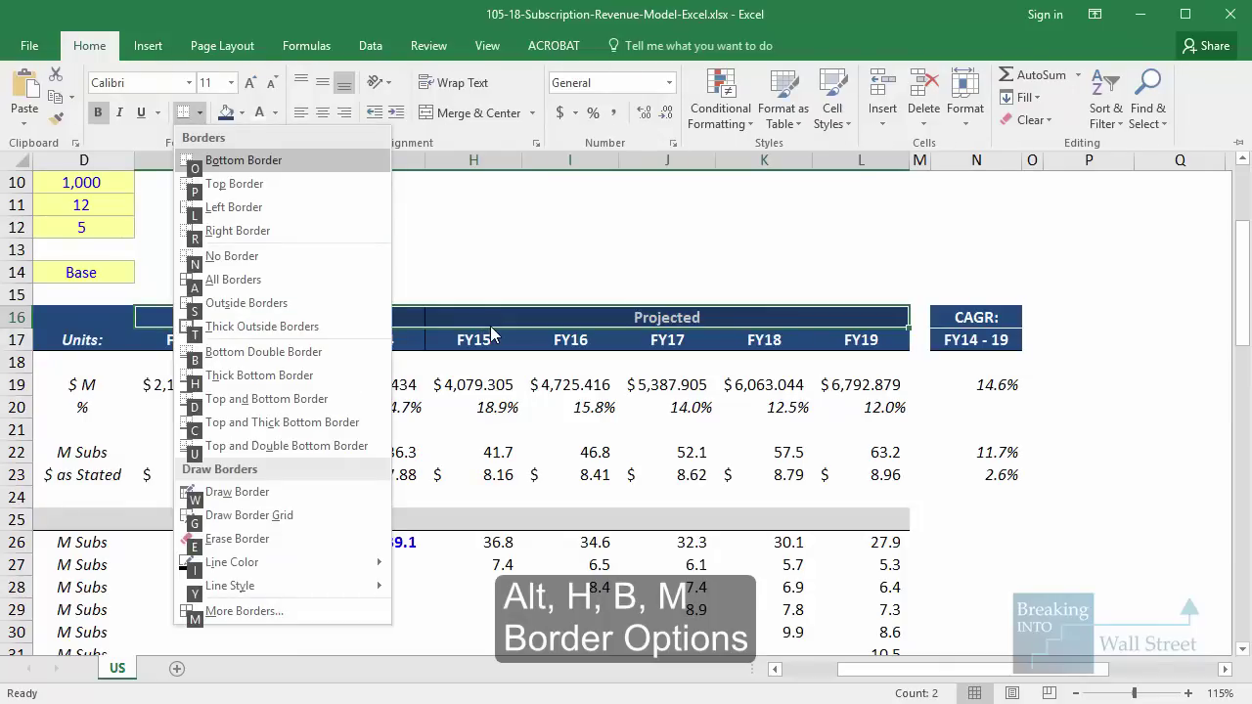
pyautogui.press('m')
pyautogui.moveTo(1181, 451); pyautogui.dragTo(491, 188)
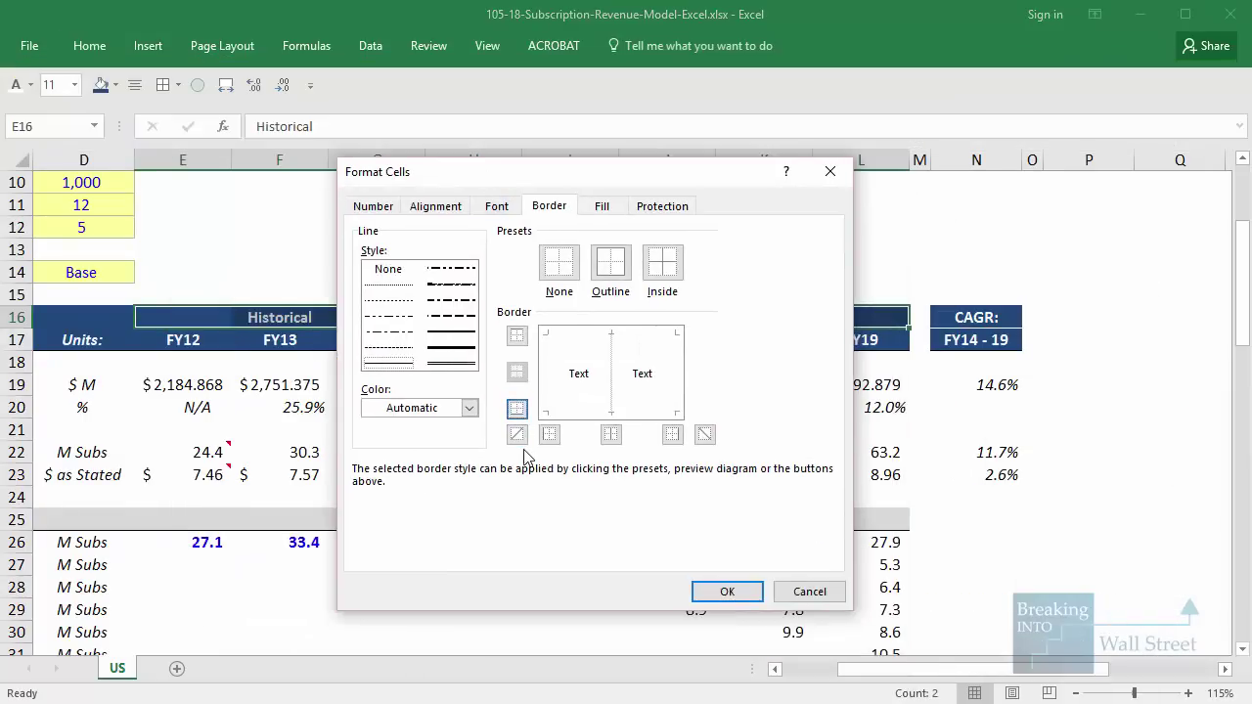
pyautogui.hotkey('alt', 'b')
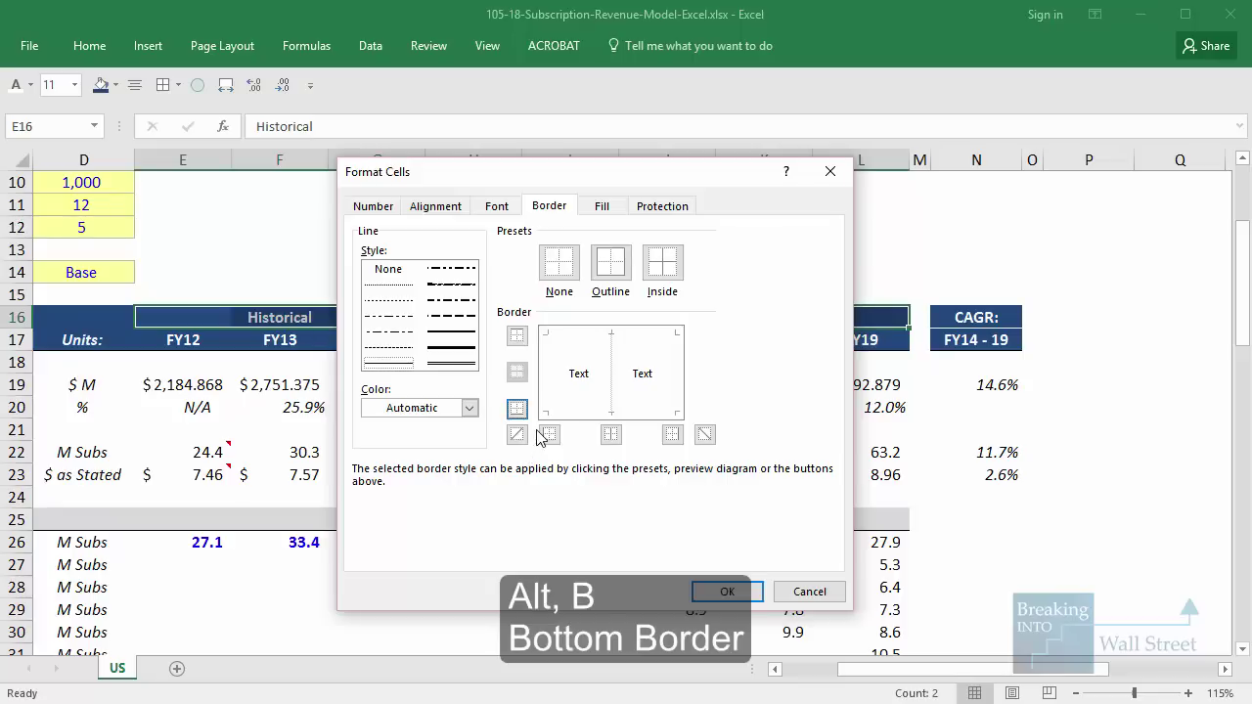
pyautogui.hotkey('alt', 'c')
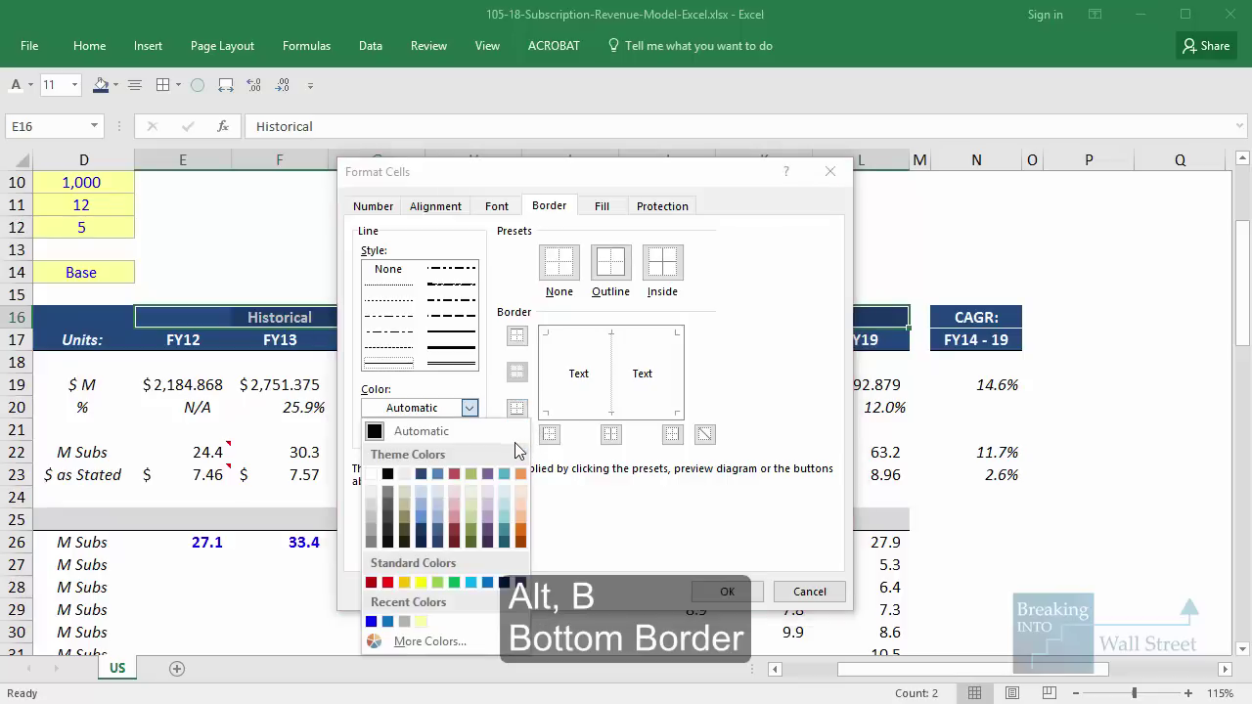
pyautogui.click(372, 474)
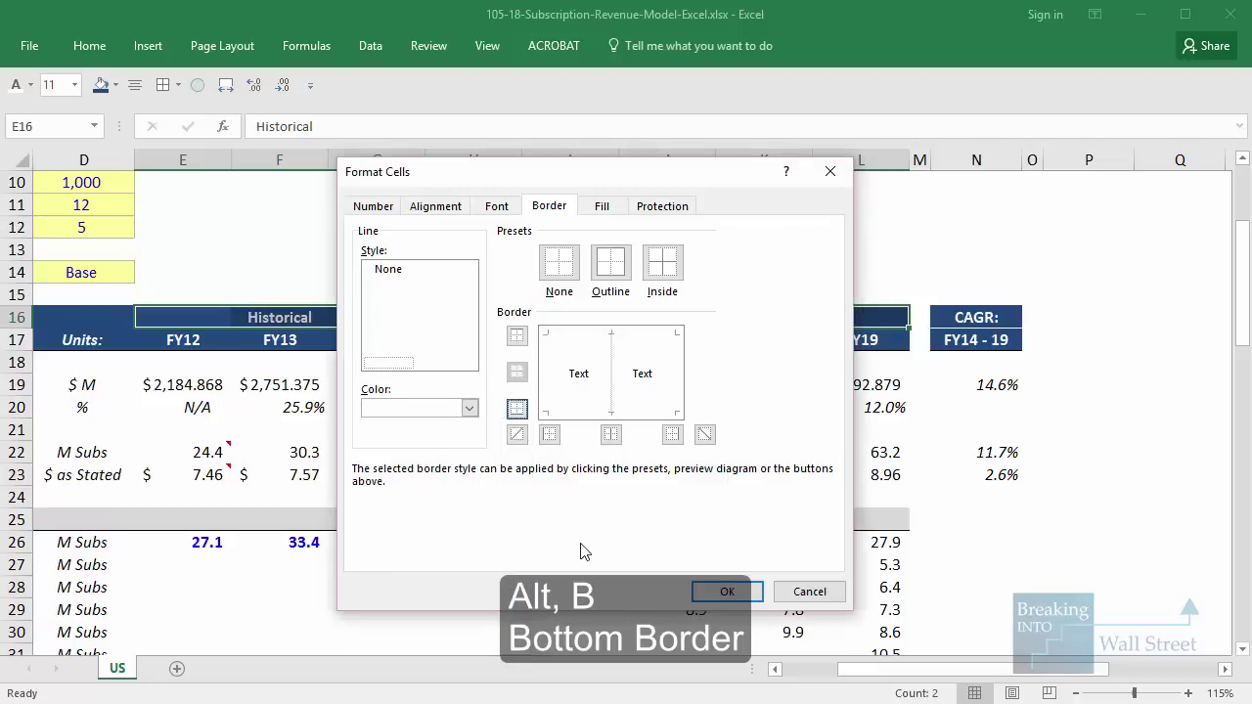
pyautogui.press('Return')
# - Advance the slideshow to 'The Truth About Excel in Finance…' slide
pyautogui.press('Right')
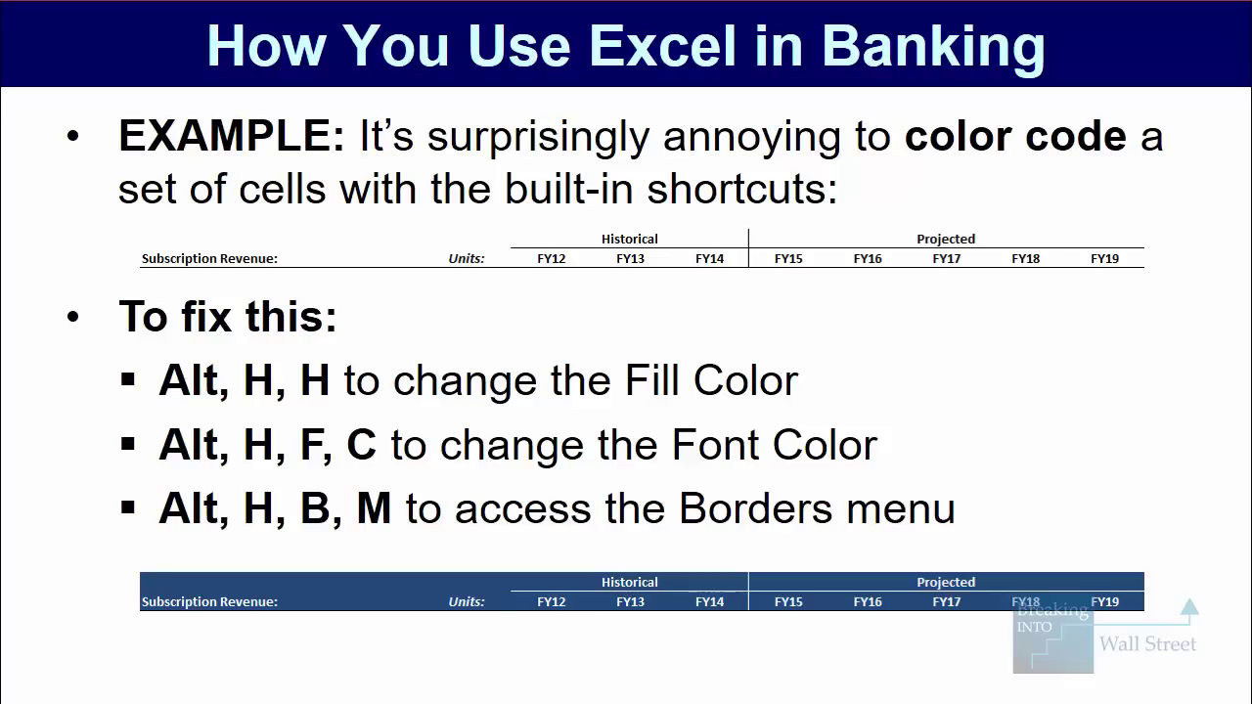
pyautogui.press('Right')
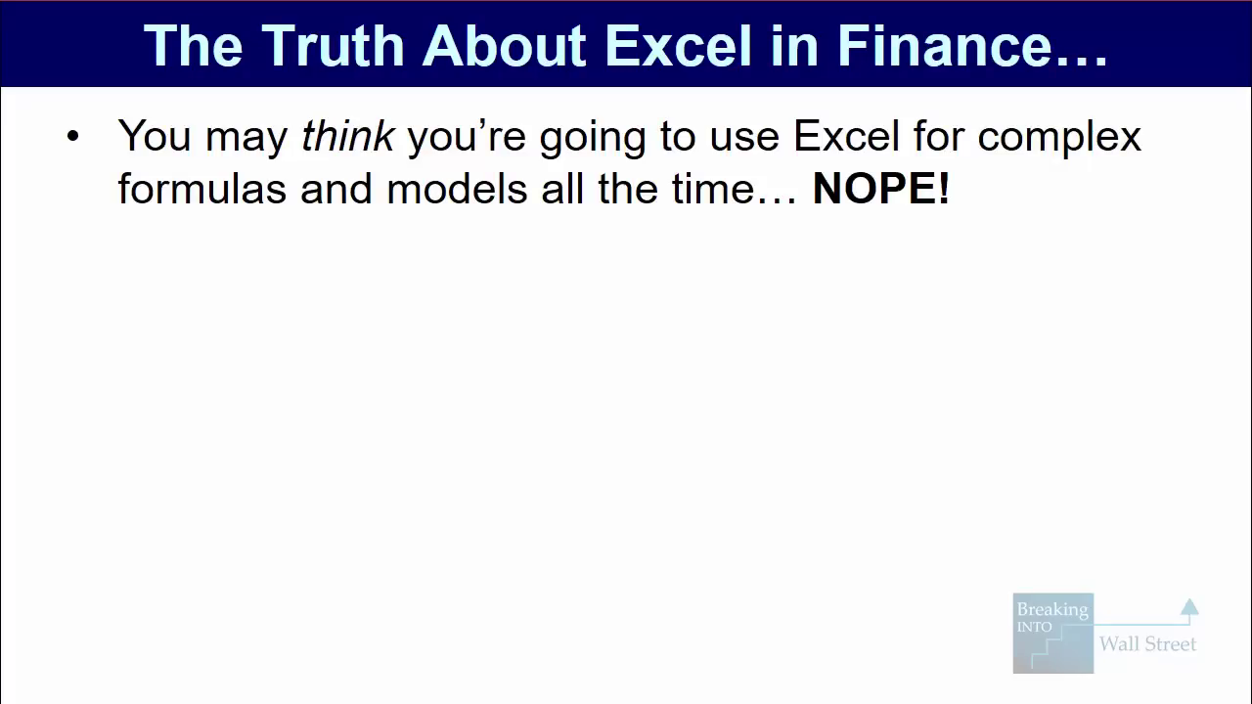
# - Reveal the formatting and PowerPoint bullets, reach the Quick Access Toolbar slide, then return to Excel
pyautogui.press('Right')
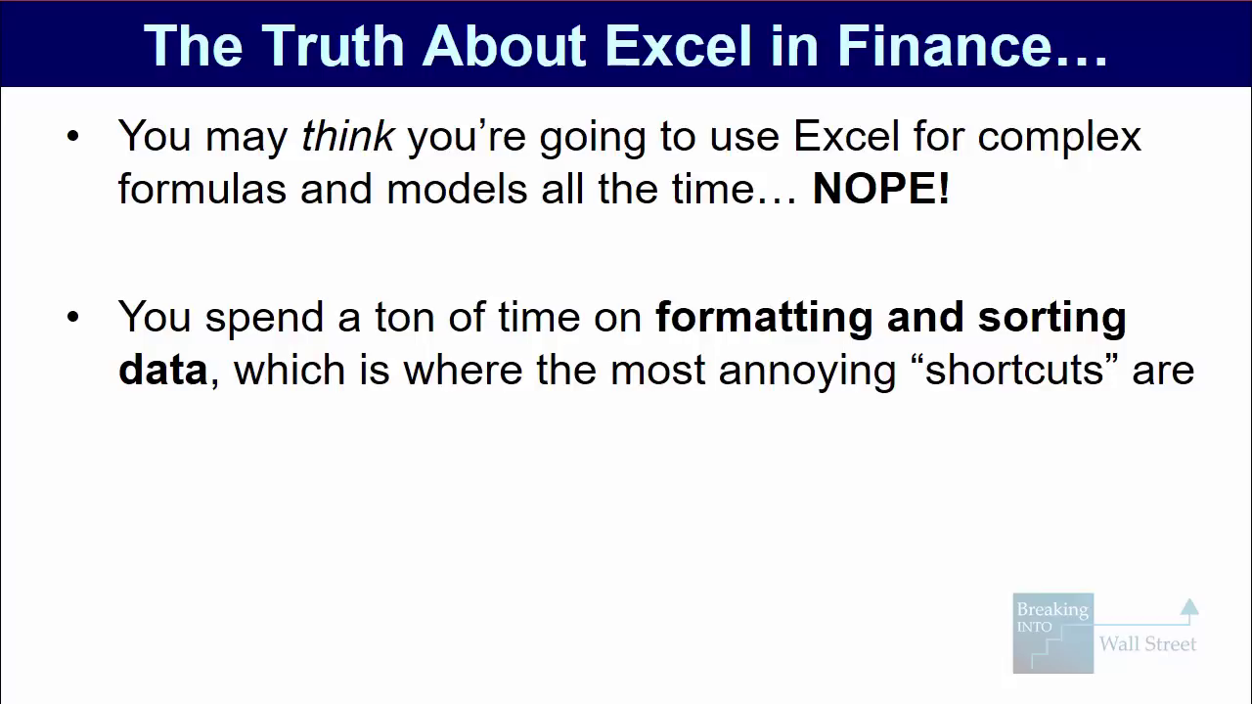
pyautogui.press('Right')
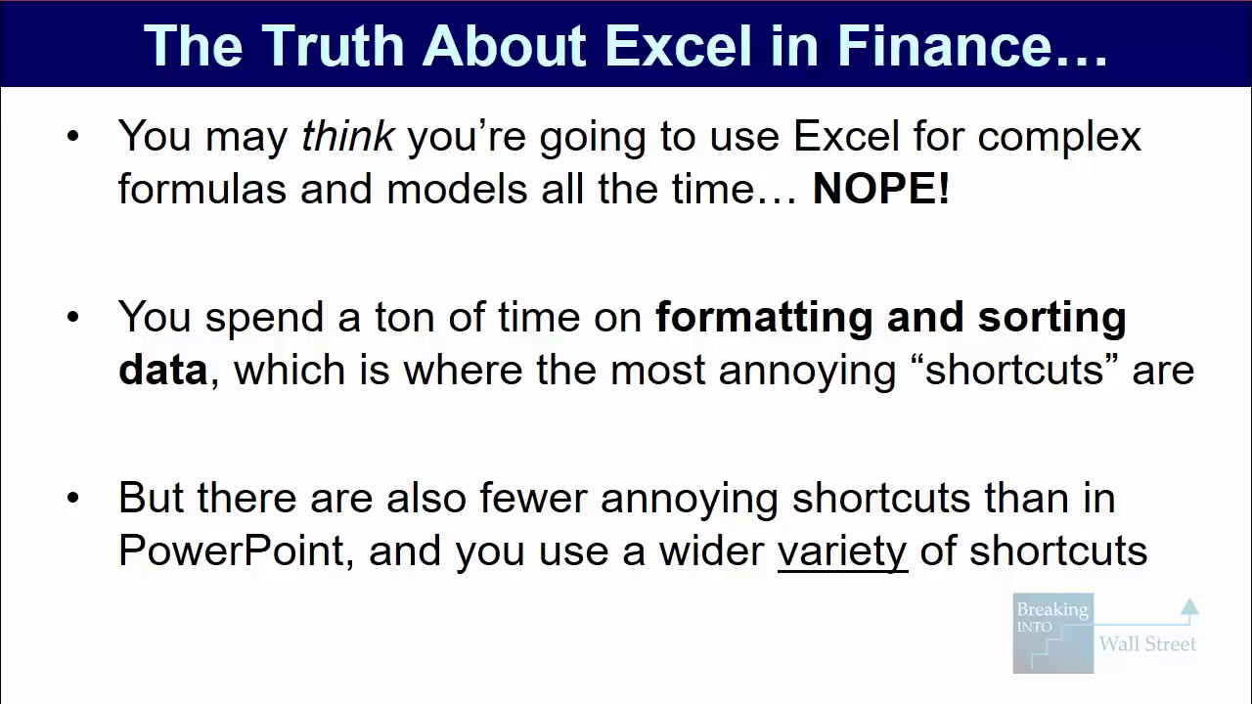
pyautogui.press('Right')
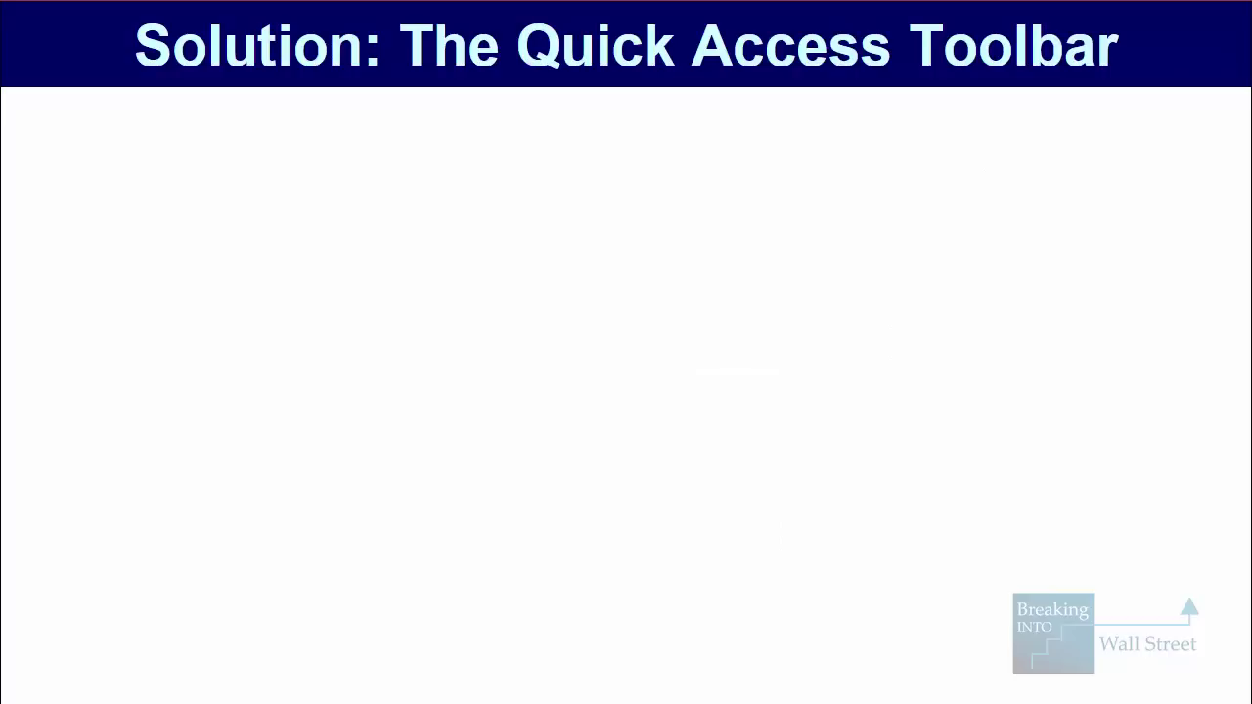
pyautogui.press('Right')
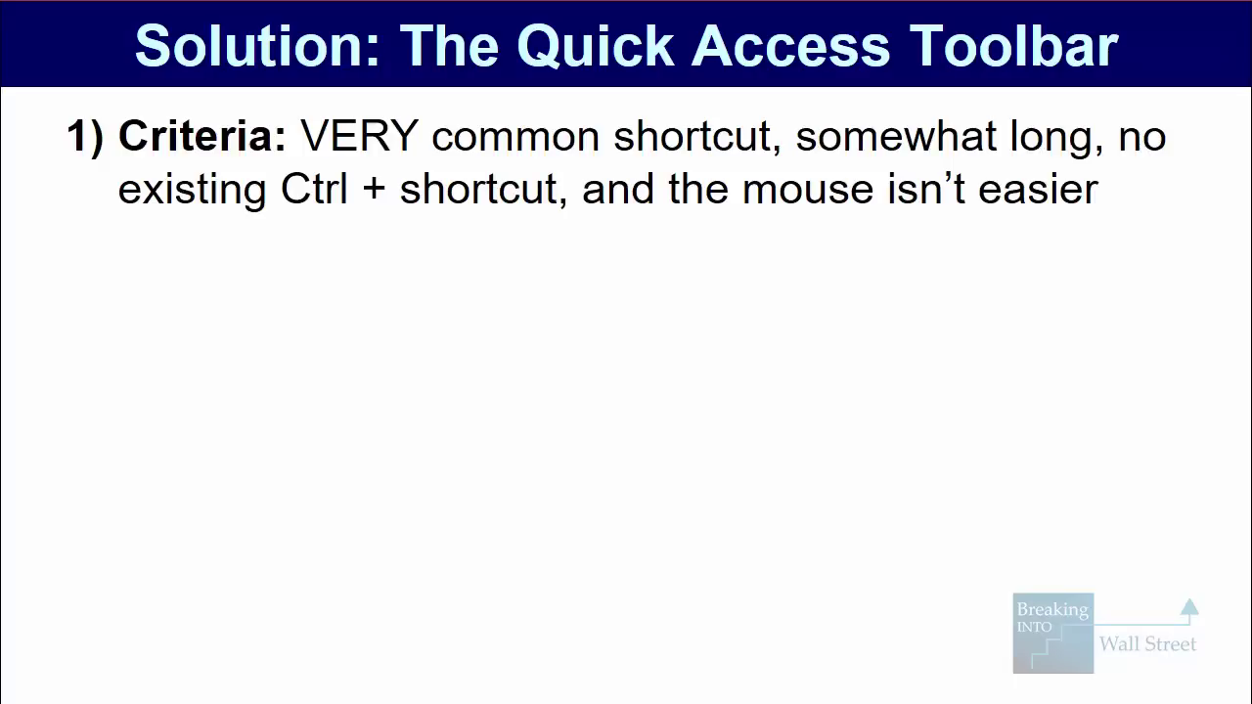
pyautogui.hotkey('alt', 'Tab')
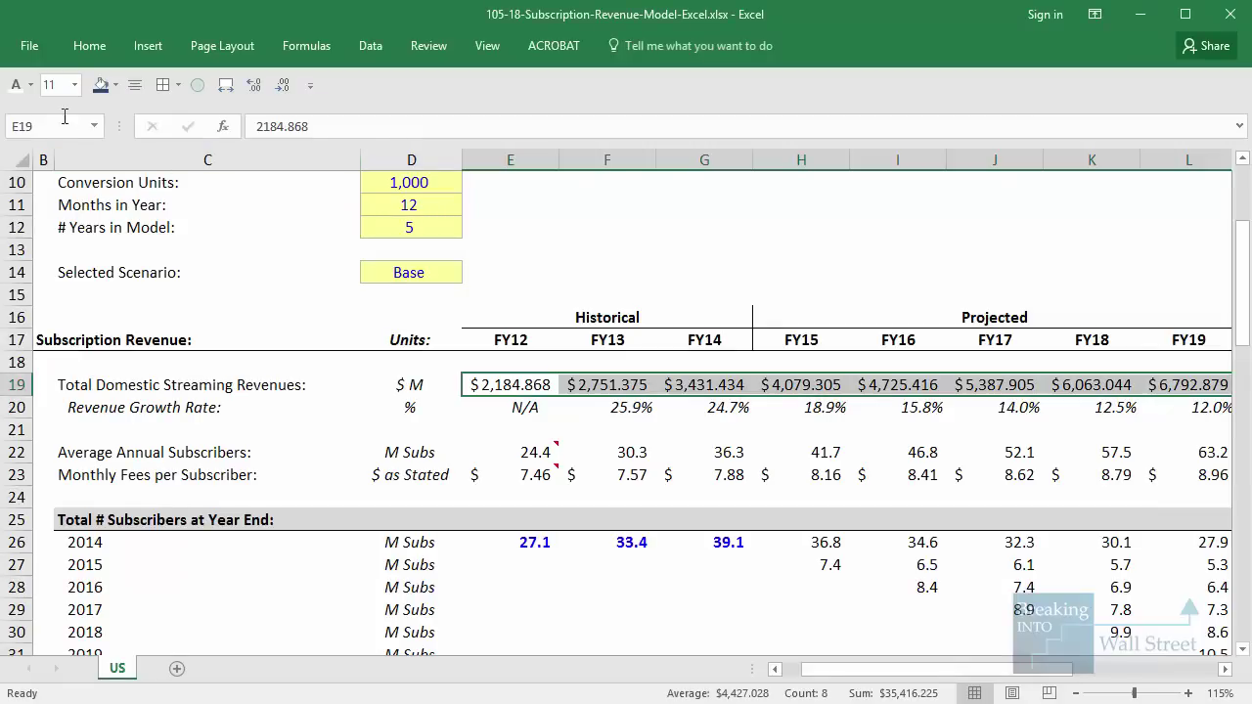
# - Dismiss Quick Analysis, expand the Home ribbon with Ctrl+F1, and display the KeyTips
pyautogui.press('Escape')
pyautogui.hotkey('ctrl', 'F1')
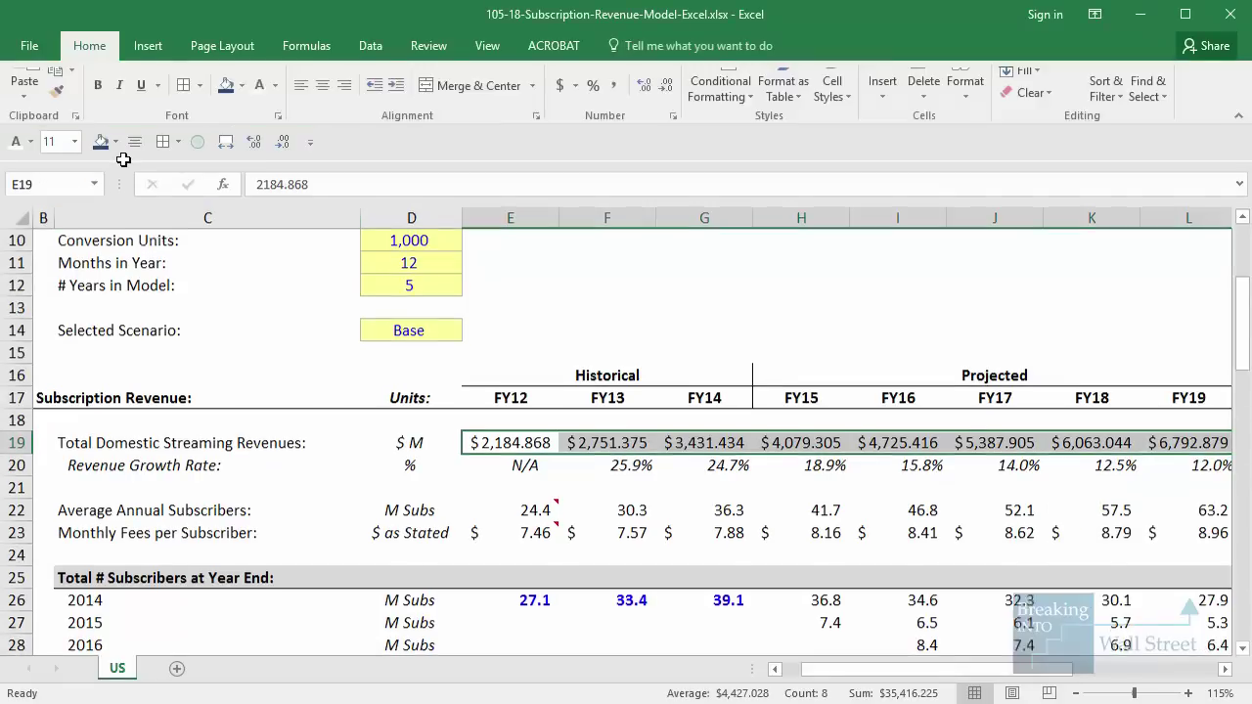
pyautogui.moveTo(3, 37)
pyautogui.mouseDown()
pyautogui.moveTo(377, 111)
pyautogui.moveTo(717, 136)
pyautogui.mouseUp()
pyautogui.moveTo(2, 144)
pyautogui.mouseDown()
pyautogui.moveTo(579, 166)
pyautogui.moveTo(740, 187)
pyautogui.mouseUp()
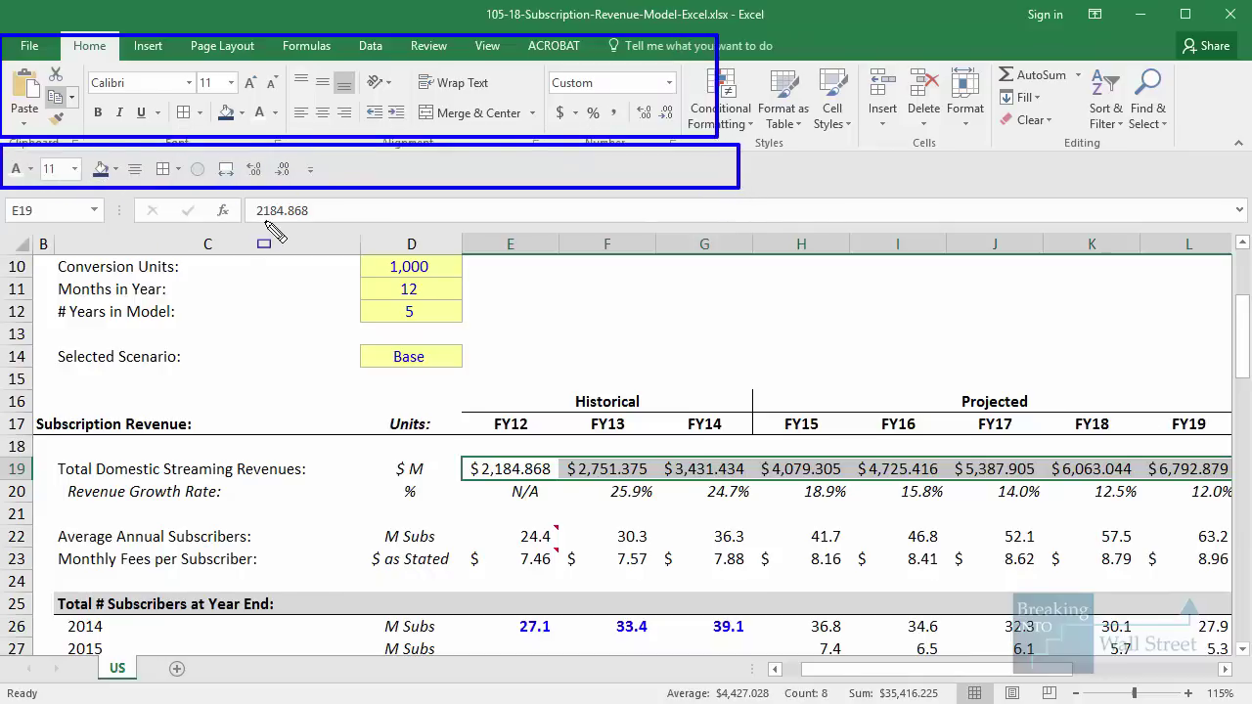
pyautogui.press('Escape')
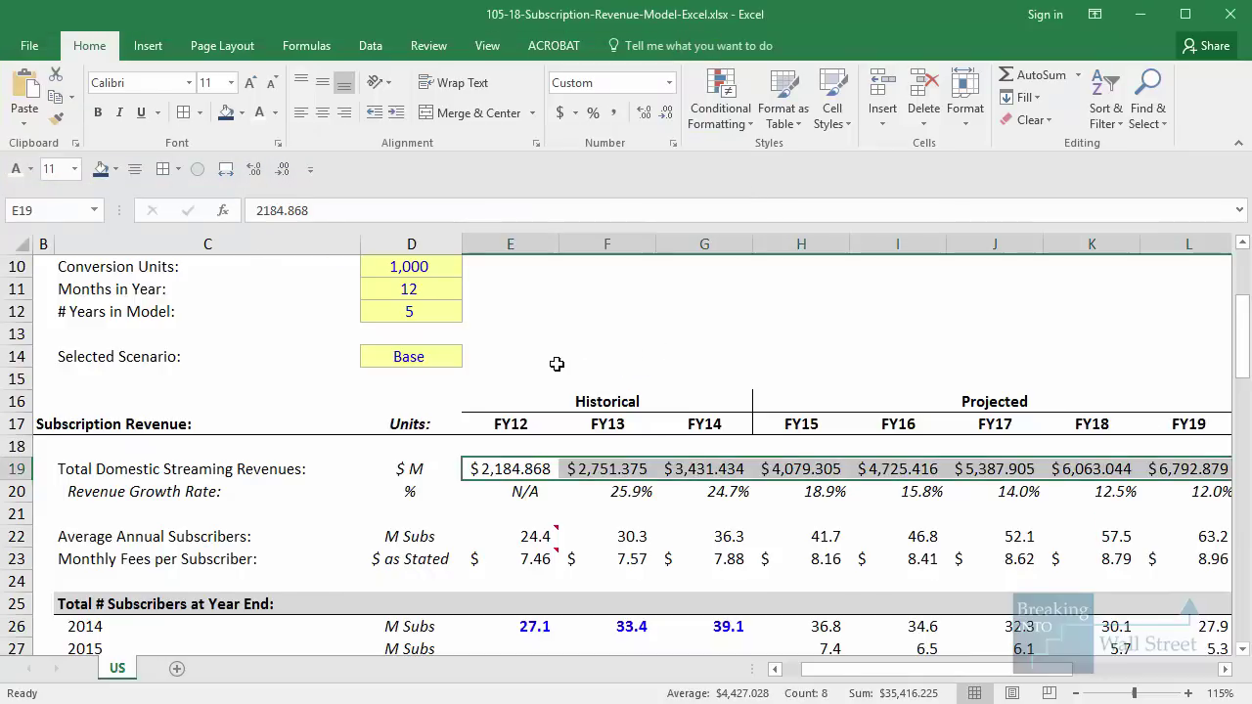
pyautogui.press('alt')
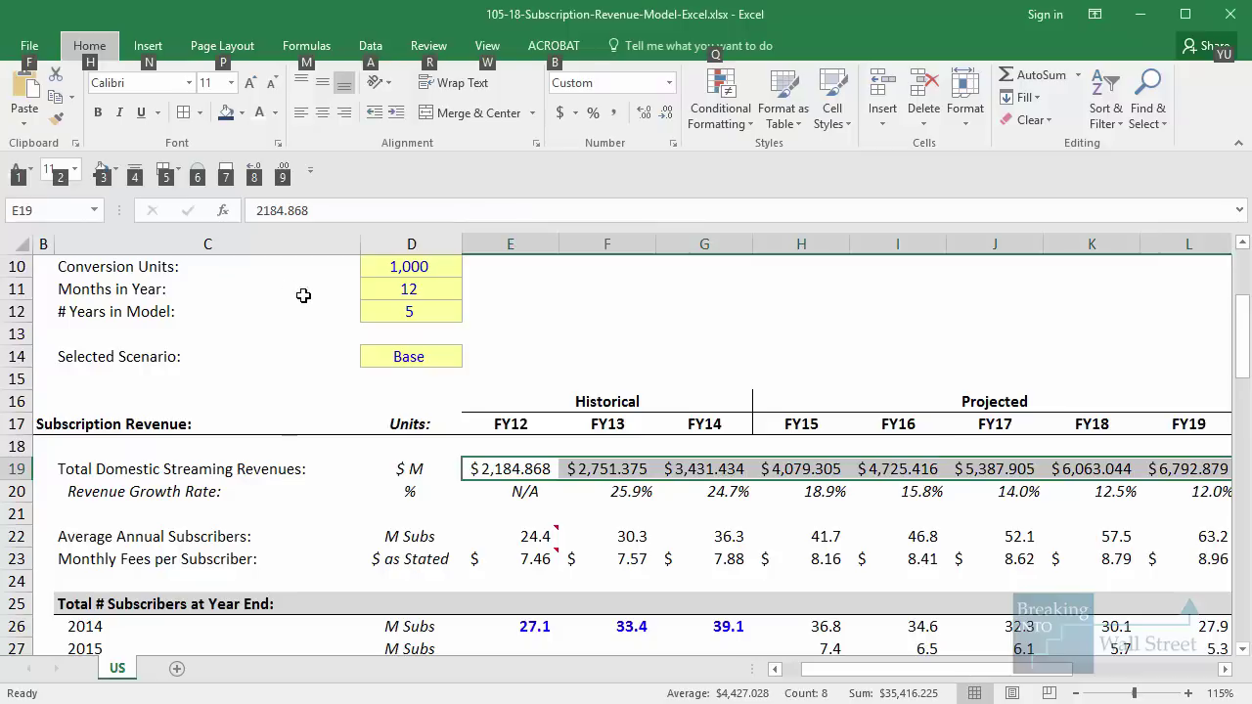
pyautogui.press('Escape')
pyautogui.click(523, 326)
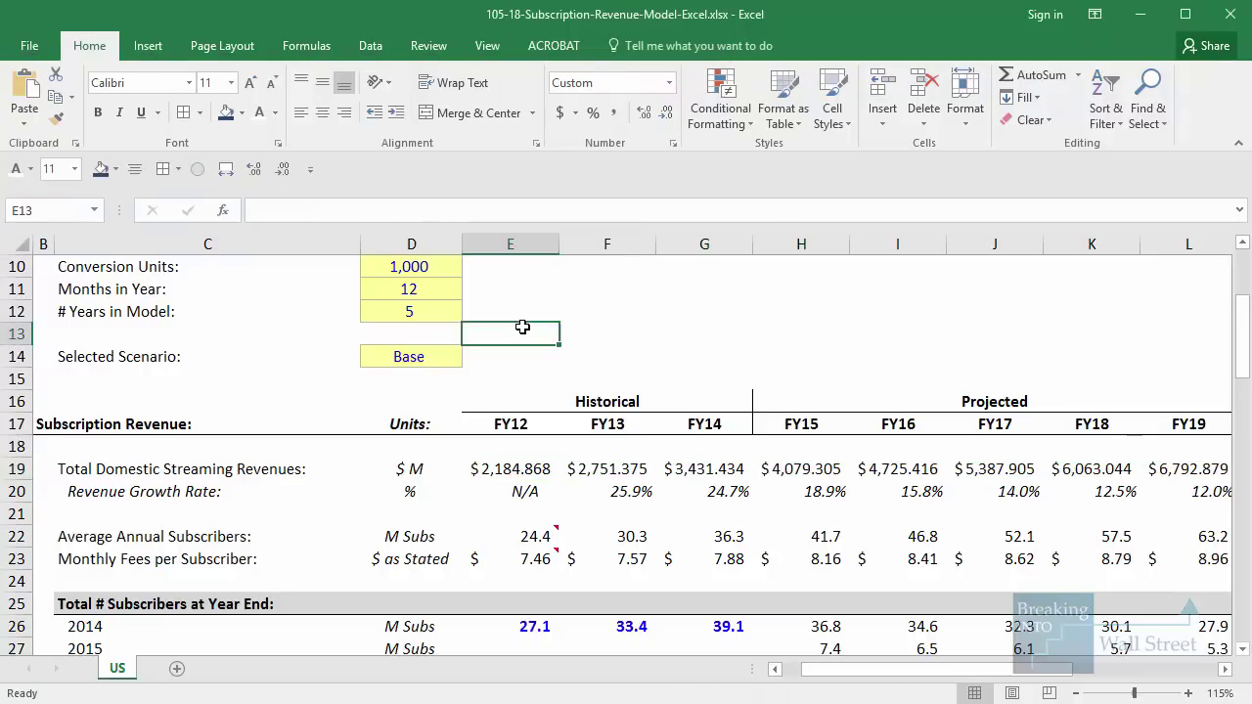
pyautogui.press('alt')
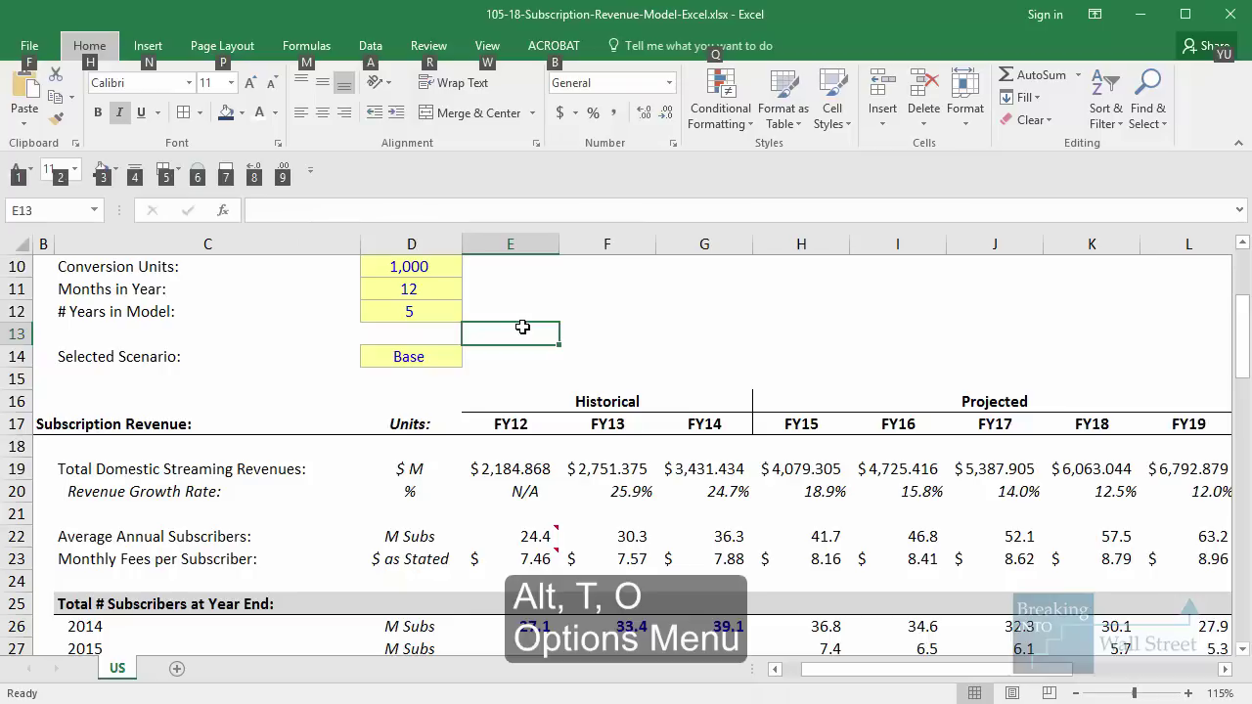
pyautogui.press('t')
pyautogui.press('o')
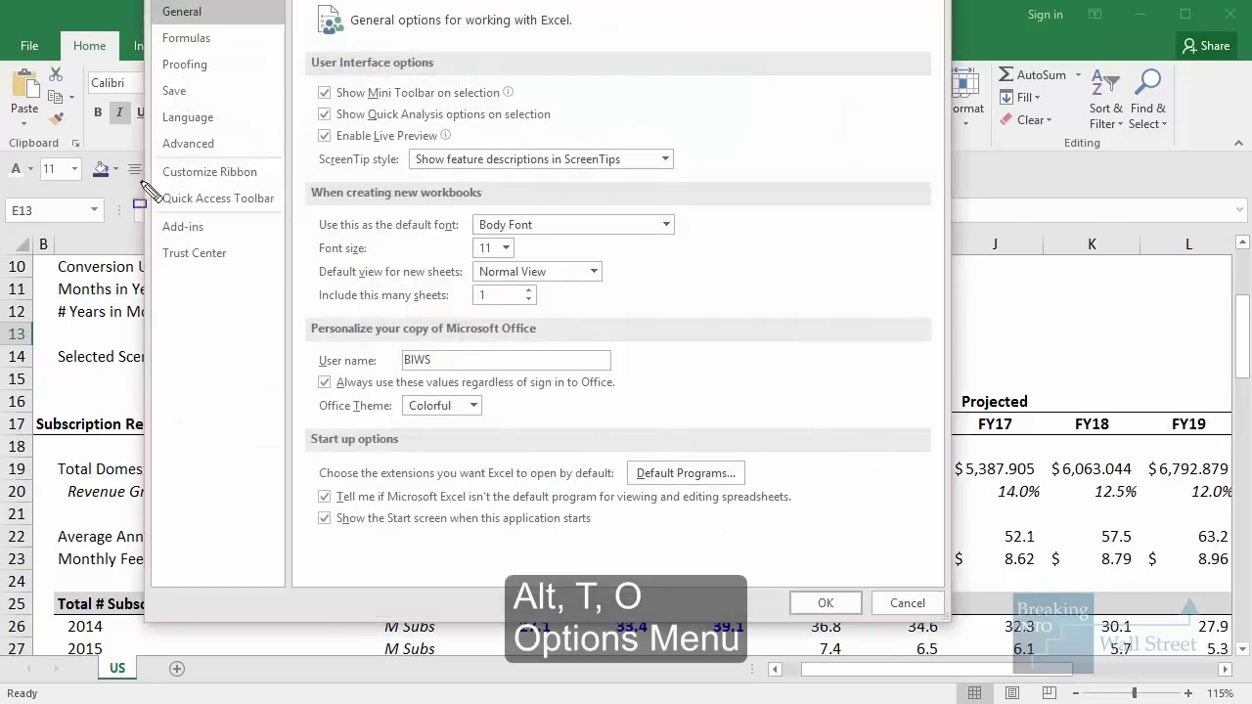
pyautogui.click(262, 201)
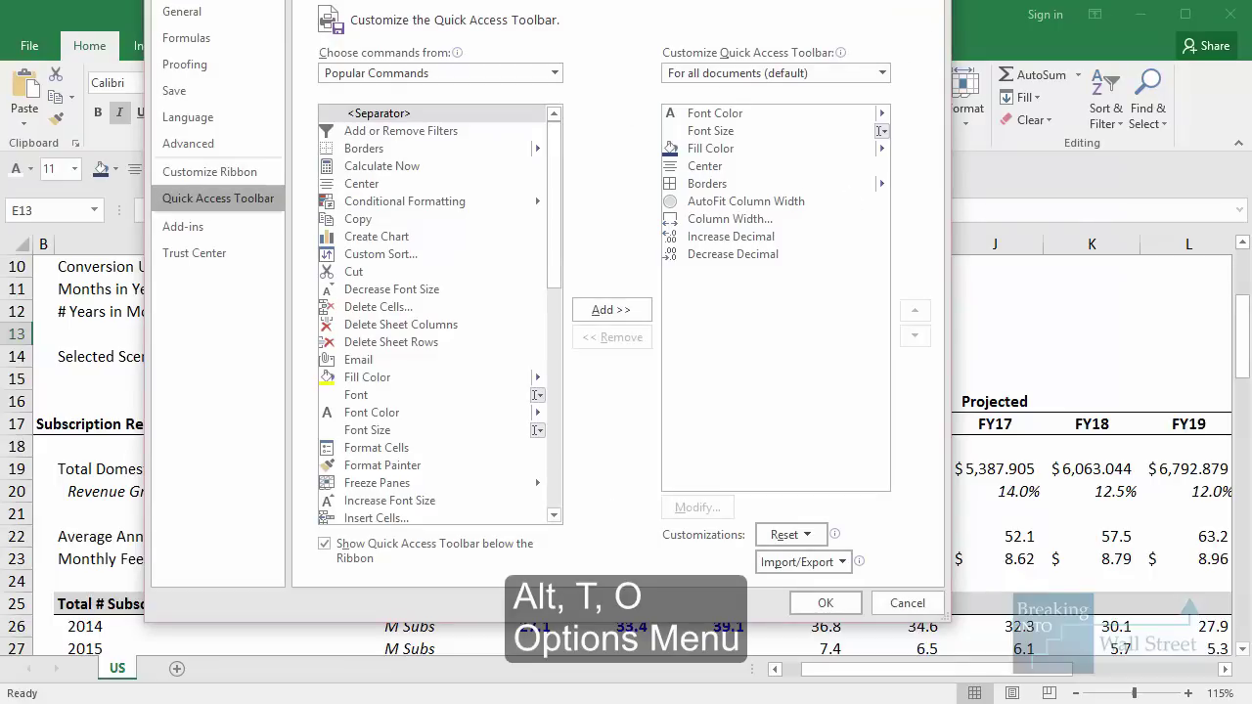
pyautogui.press('Escape')
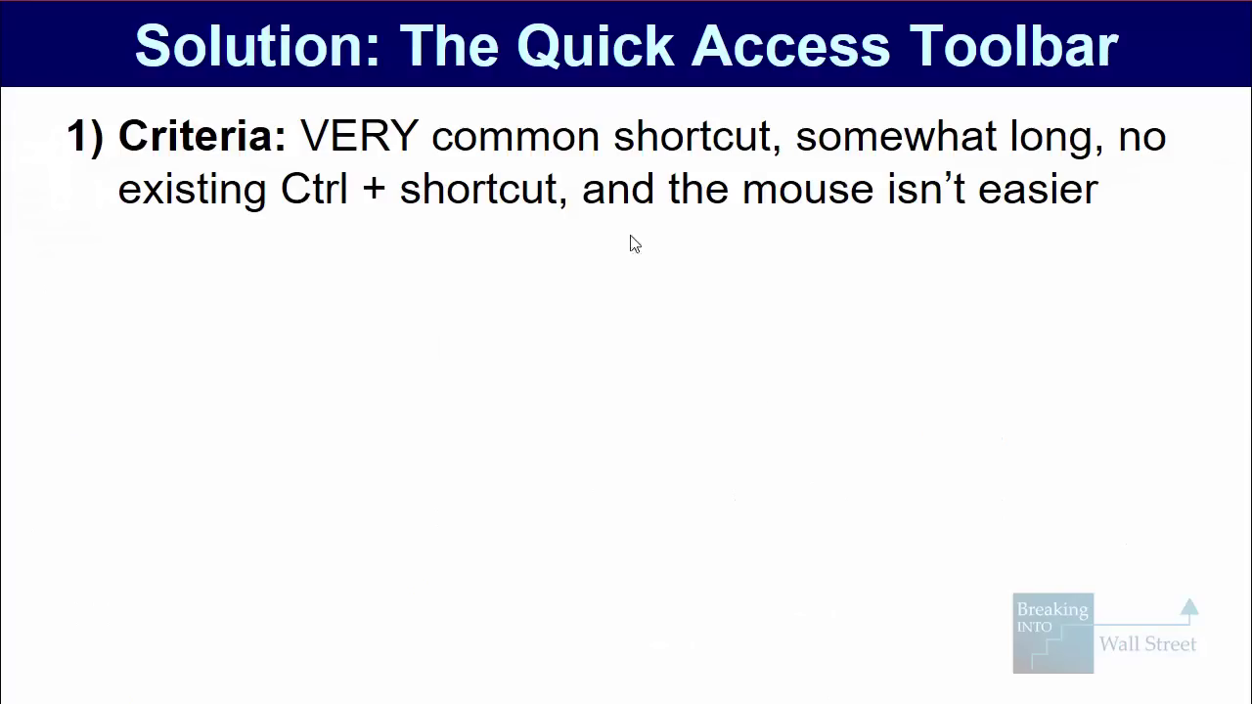
# - Outline the 'somewhat long', Ctrl shortcut and mouse phrases with pen annotations, then erase them
pyautogui.moveTo(794, 105); pyautogui.dragTo(1099, 166)
pyautogui.moveTo(107, 152); pyautogui.dragTo(565, 213)
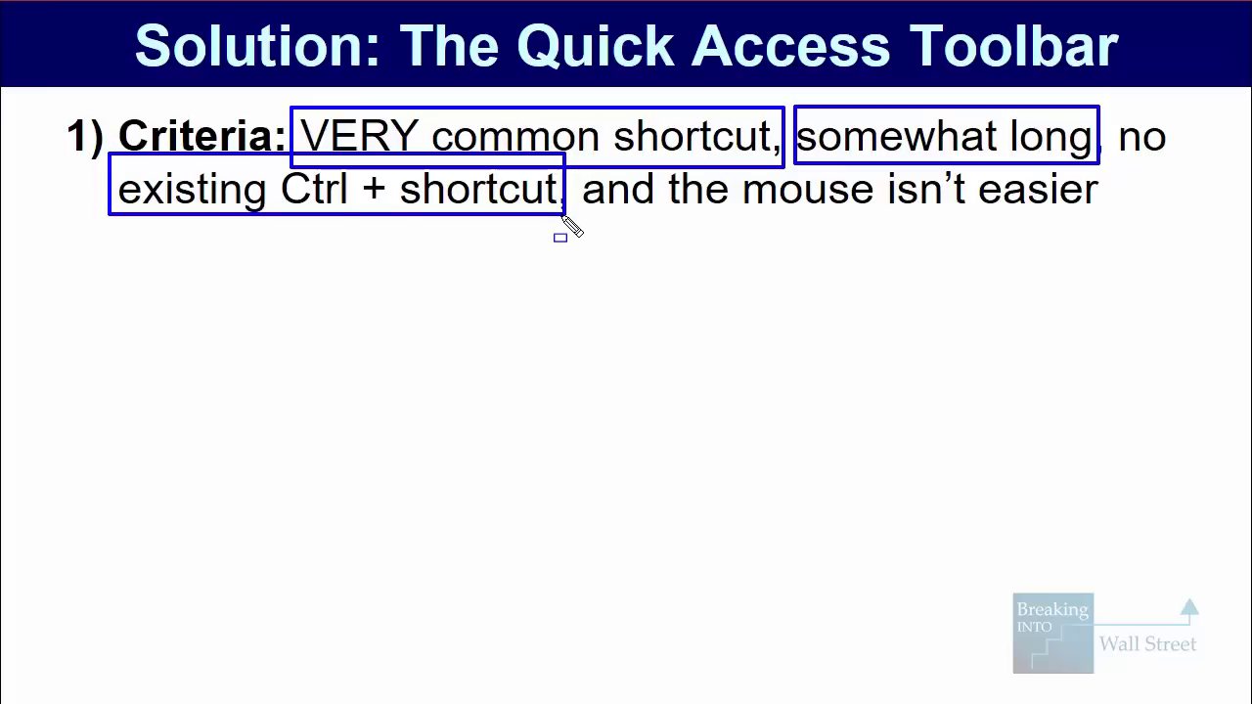
pyautogui.press('e')
pyautogui.moveTo(579, 156); pyautogui.dragTo(1120, 218)
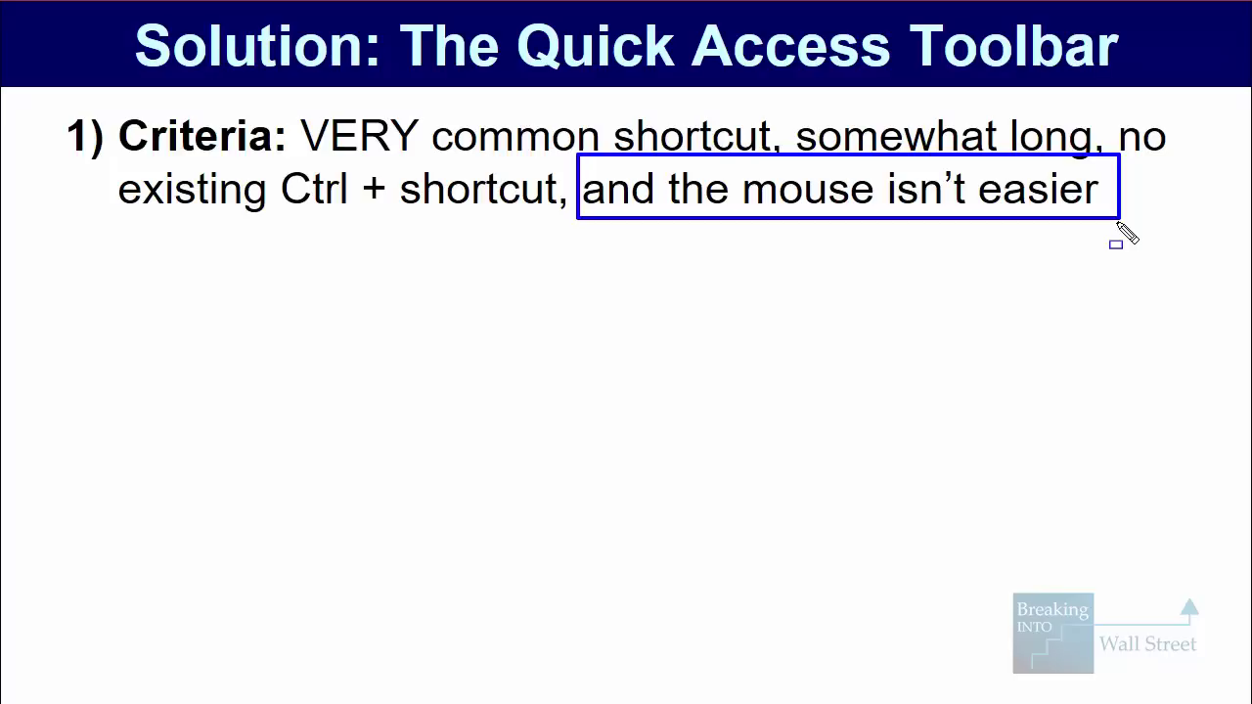
pyautogui.press('Escape')
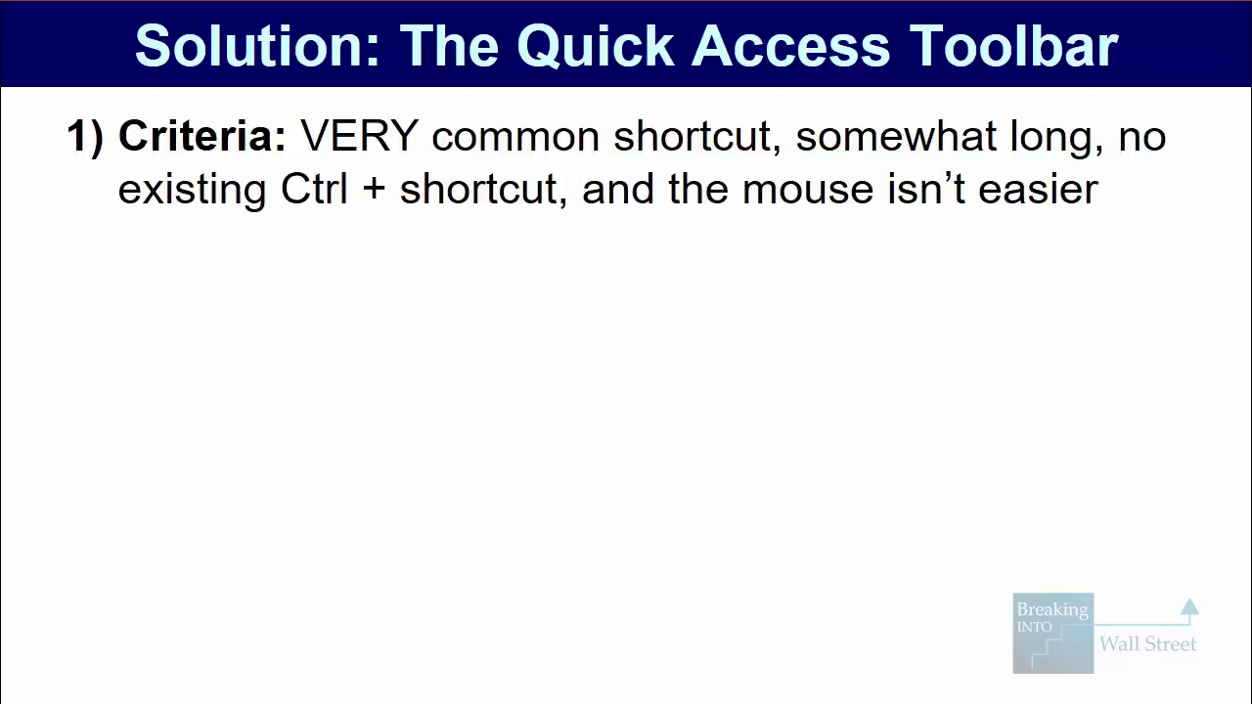
# - Reveal the Order, Import/Export and customizing-the-QAT points, then advance to the Our View slide
pyautogui.press('Right')
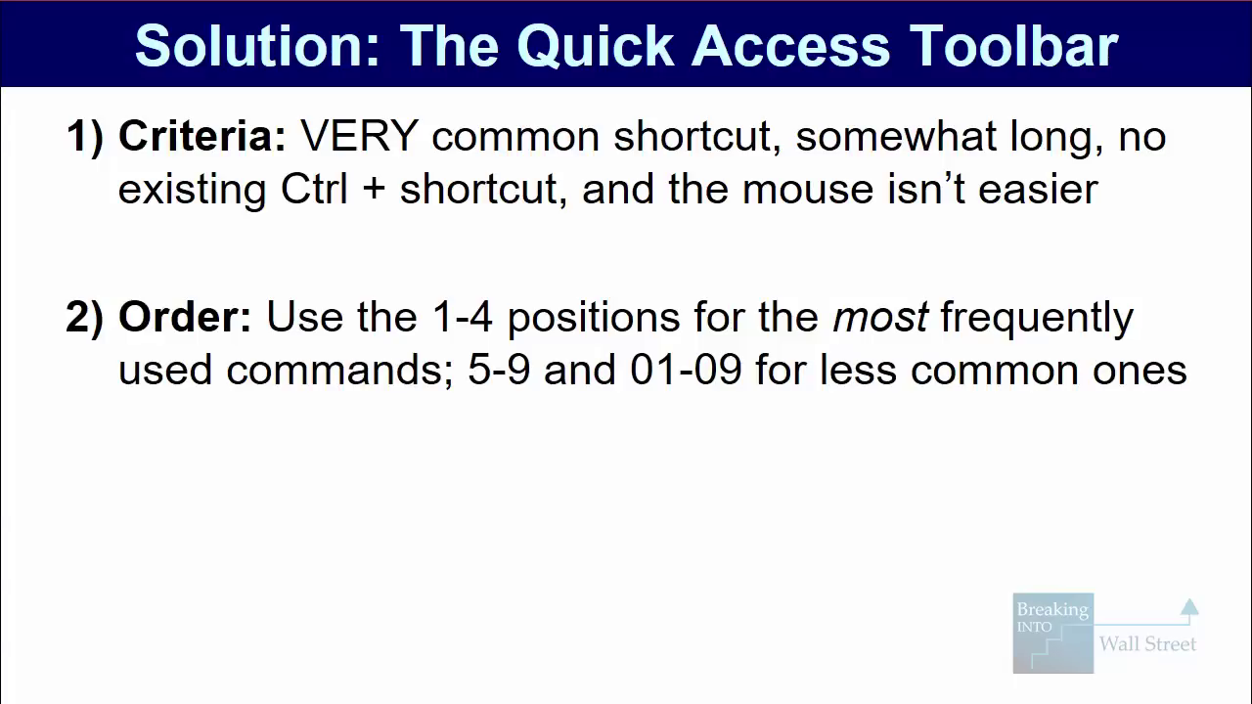
pyautogui.press('Right')
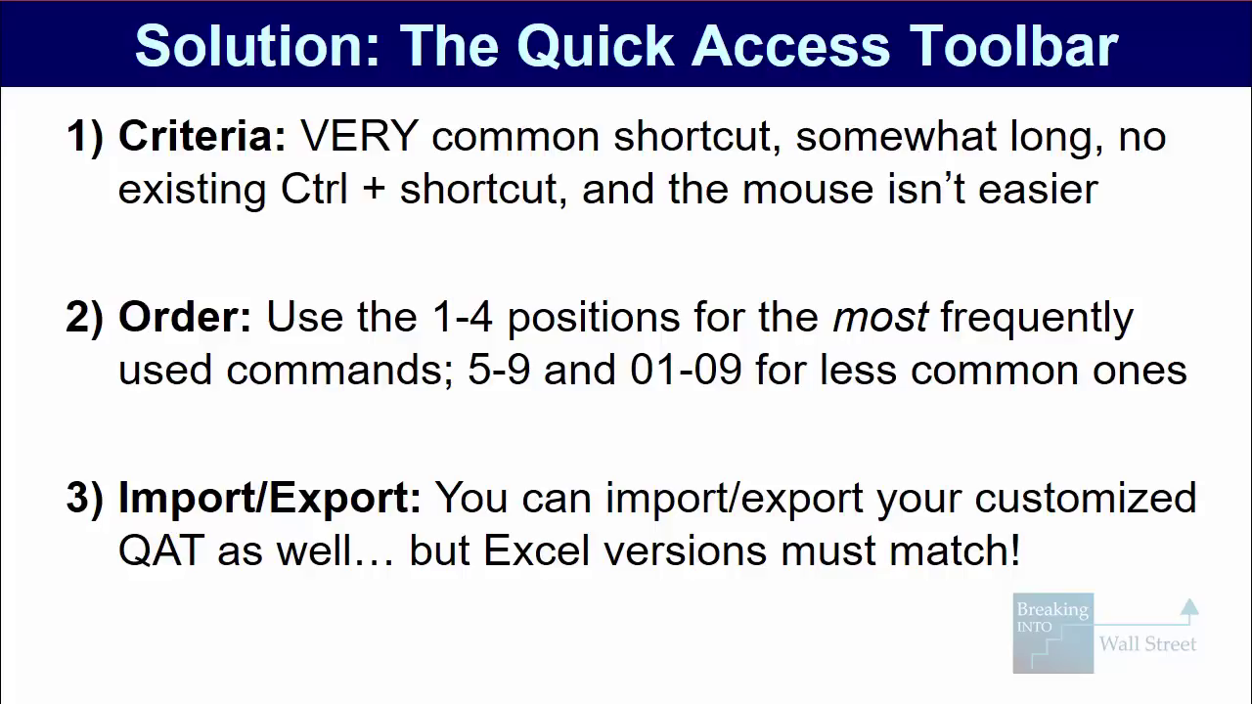
pyautogui.press('Right')
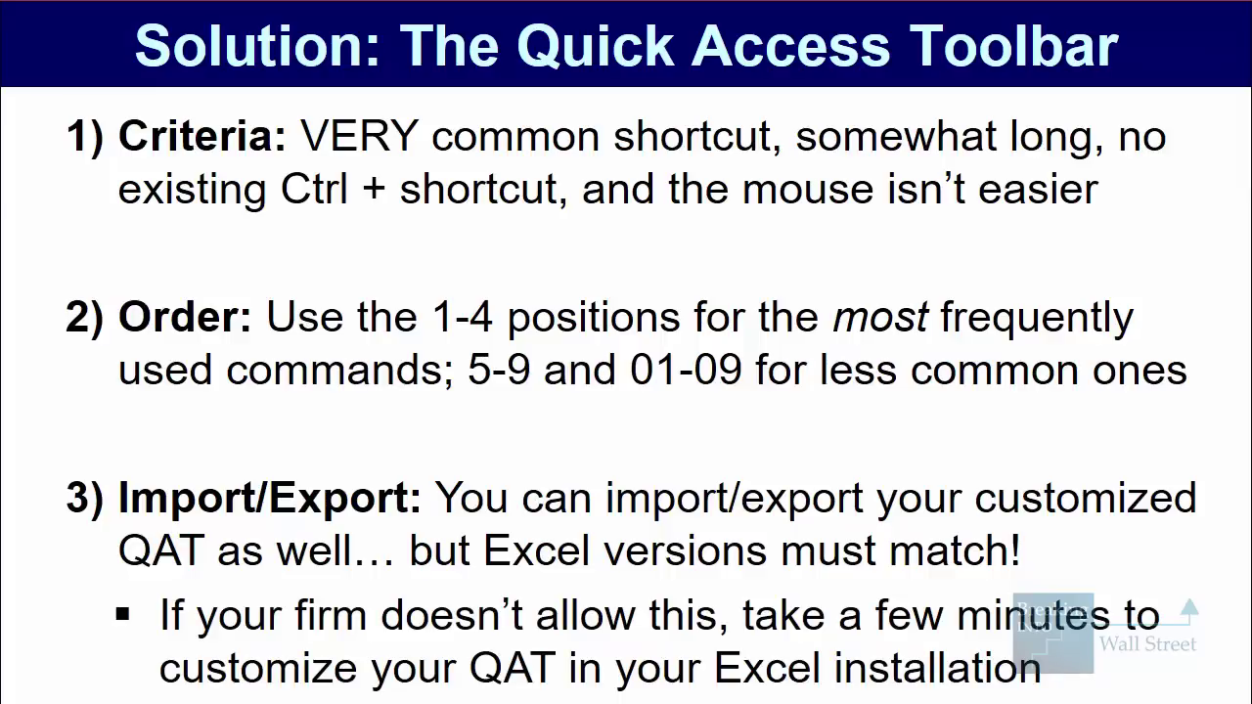
pyautogui.press('Right')
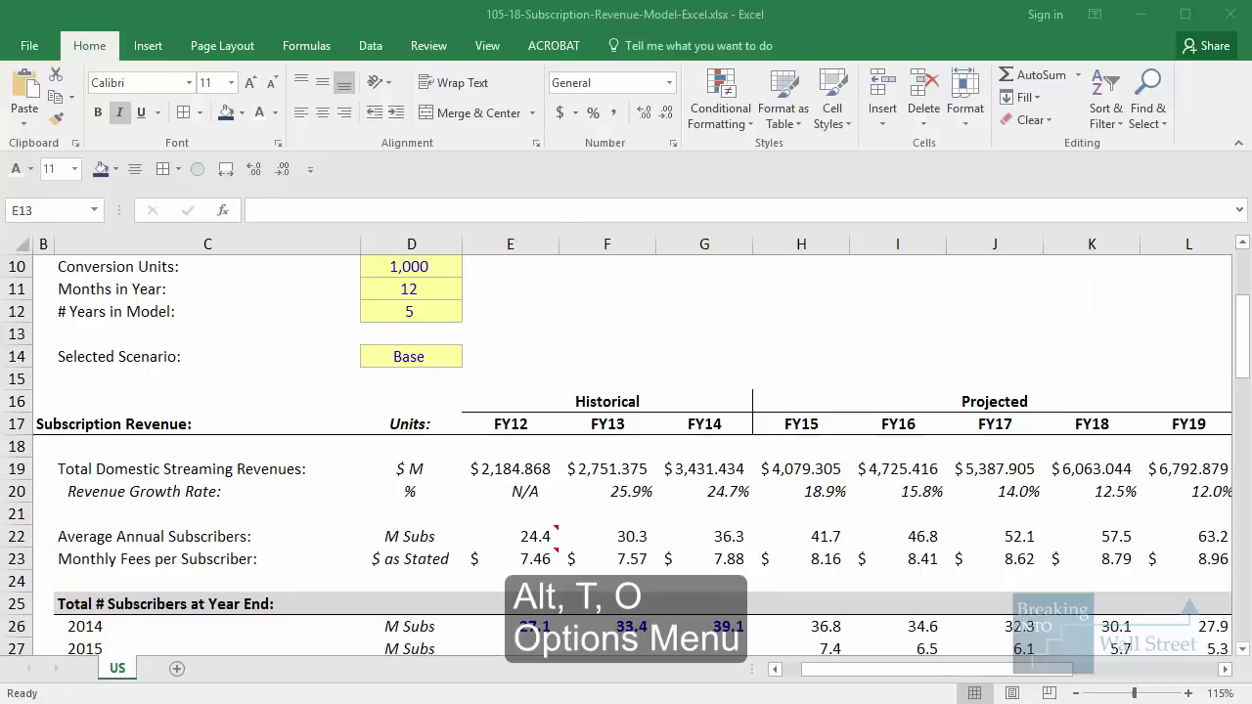
# - Cancel the stray text in E13 and open Excel Options at the Quick Access Toolbar page
pyautogui.write('To')
pyautogui.press('Escape')
pyautogui.press('alt')
pyautogui.press('t')
pyautogui.press('o')
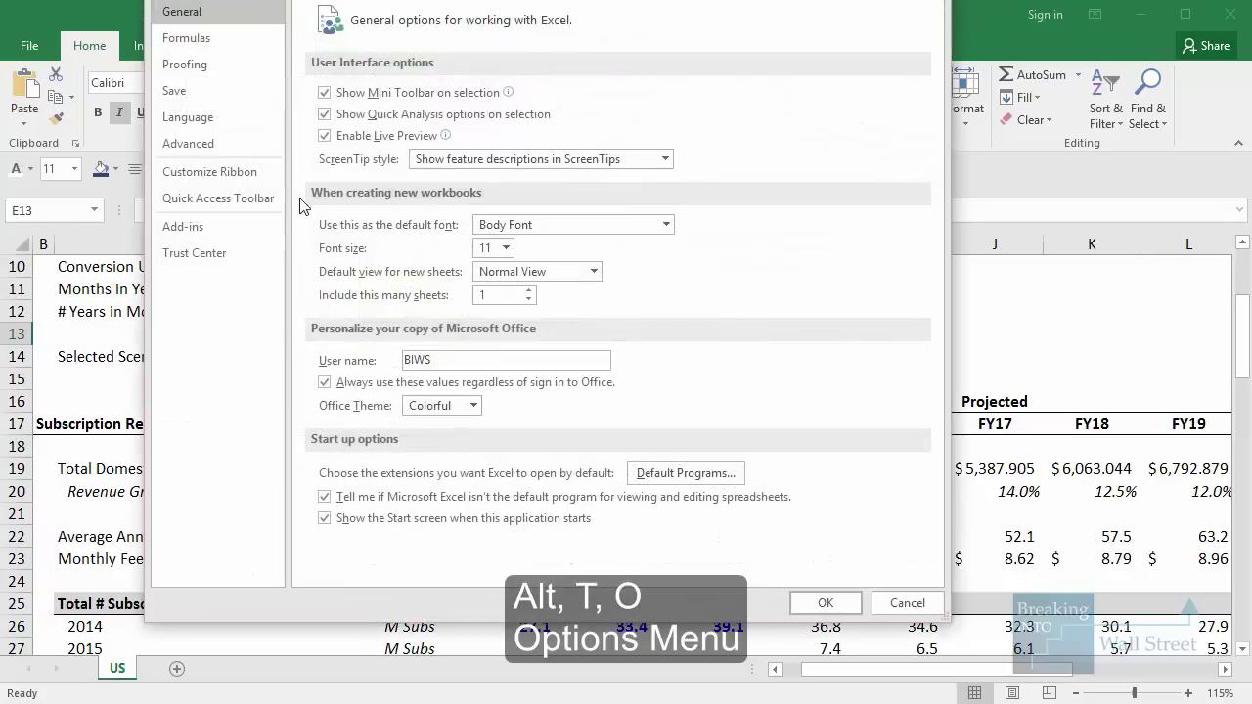
pyautogui.click(276, 200)
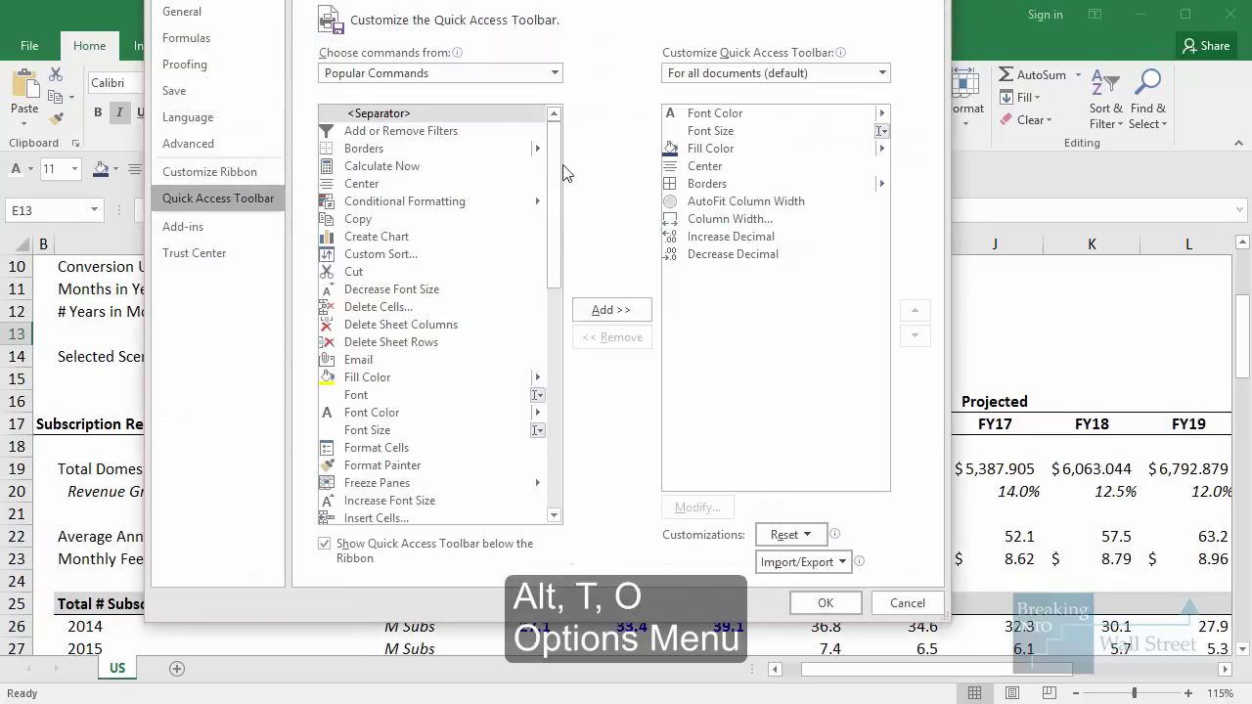
# - Set 'Choose commands from' to All Commands, briefly annotating the source setting
pyautogui.click(553, 74)
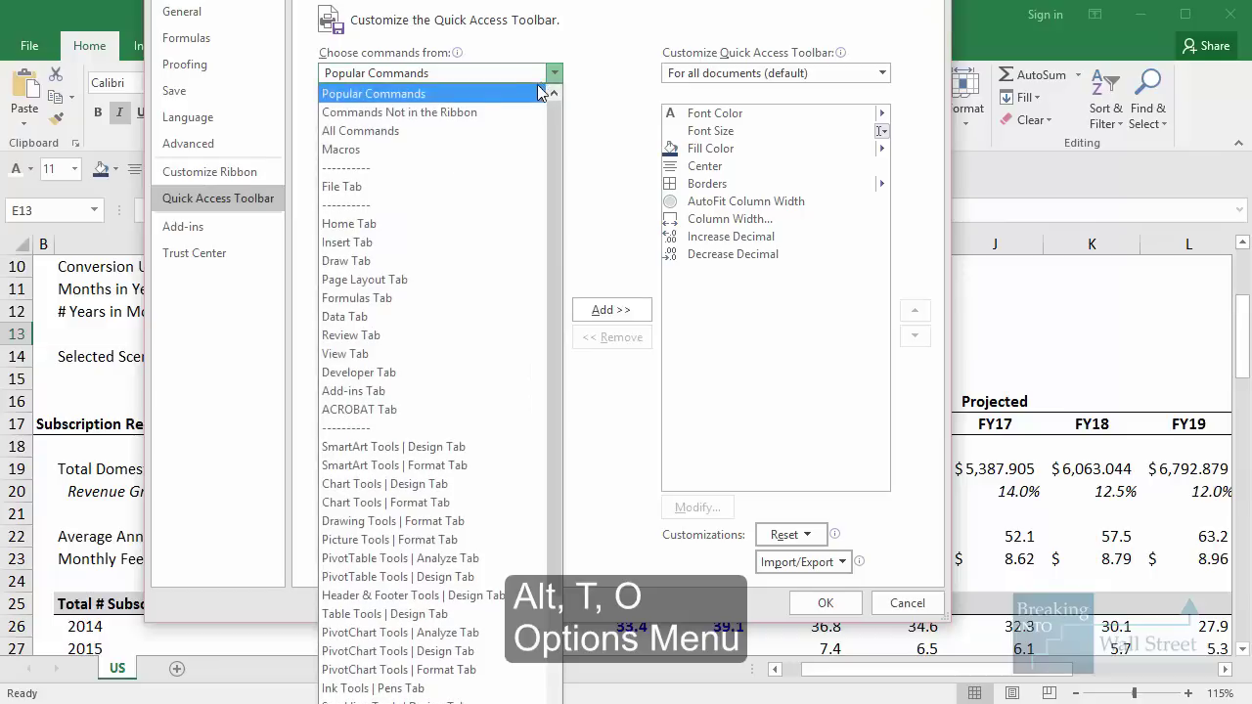
pyautogui.click(459, 93)
pyautogui.moveTo(313, 42); pyautogui.dragTo(649, 108)
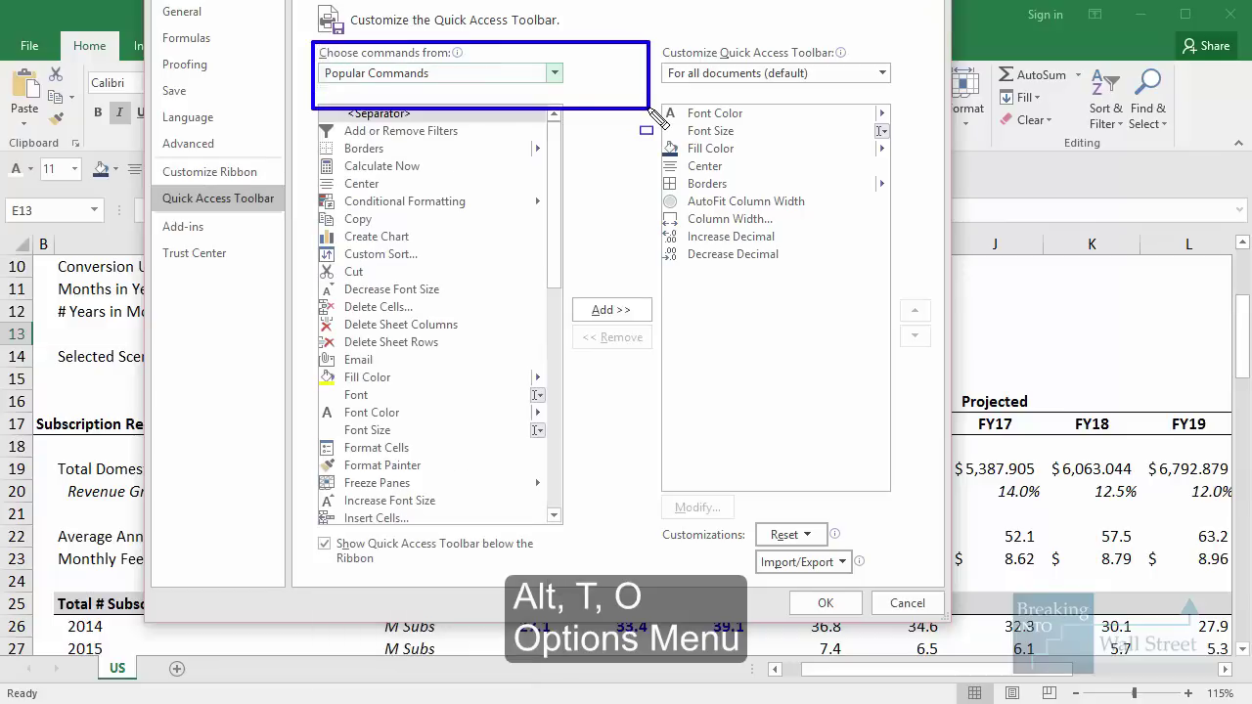
pyautogui.press('Escape')
pyautogui.click(552, 75)
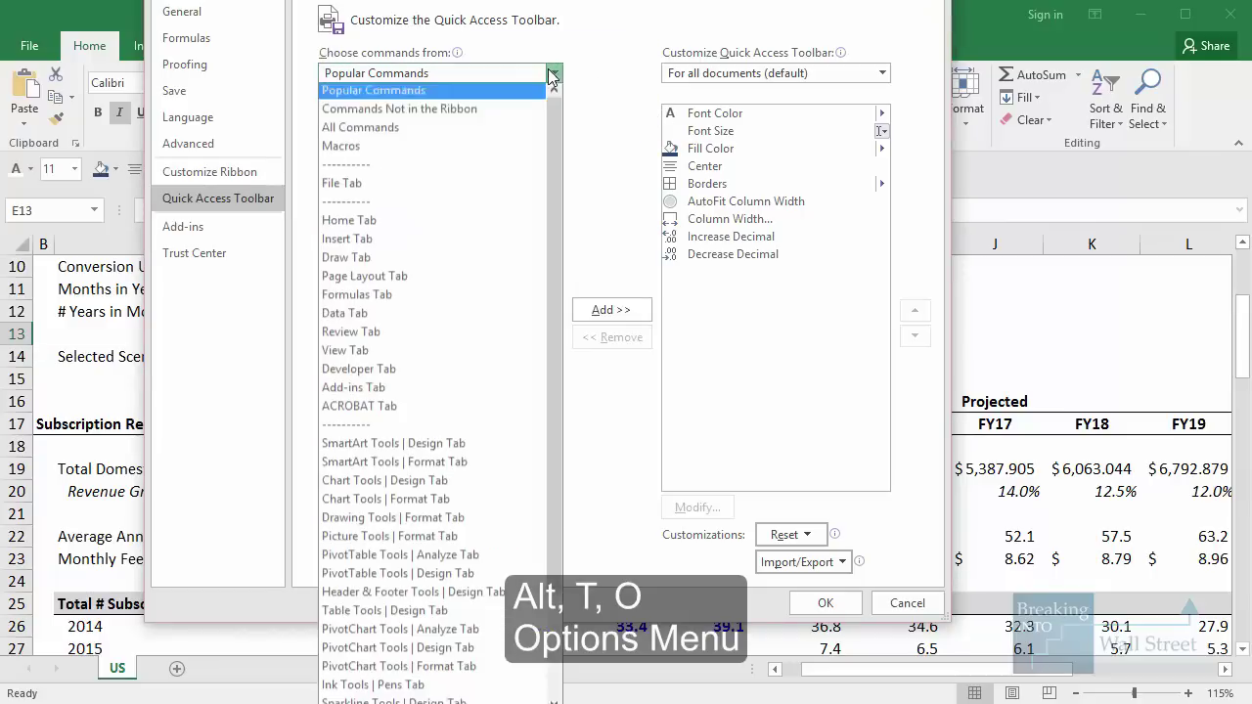
pyautogui.click(552, 127)
pyautogui.moveTo(550, 137); pyautogui.dragTo(593, 61)
pyautogui.moveTo(372, 271)
pyautogui.mouseDown()
pyautogui.moveTo(667, 335)
pyautogui.moveTo(654, 315)
pyautogui.moveTo(649, 118)
pyautogui.moveTo(888, 295)
pyautogui.moveTo(896, 288)
pyautogui.mouseUp()
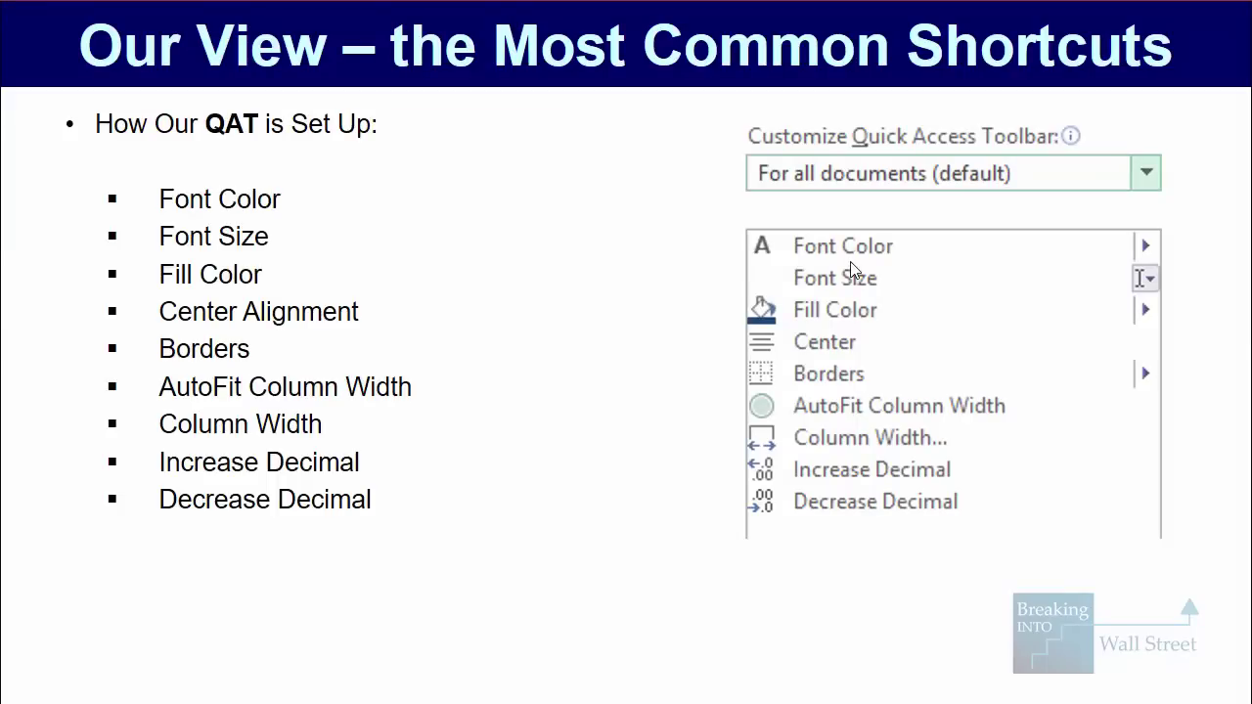
# - Annotate the toolbar command list, move to the setup slide, outline Show More and Resources, then erase
pyautogui.moveTo(755, 232)
pyautogui.mouseDown()
pyautogui.moveTo(806, 276)
pyautogui.moveTo(903, 324)
pyautogui.moveTo(984, 419)
pyautogui.moveTo(1045, 528)
pyautogui.mouseUp()
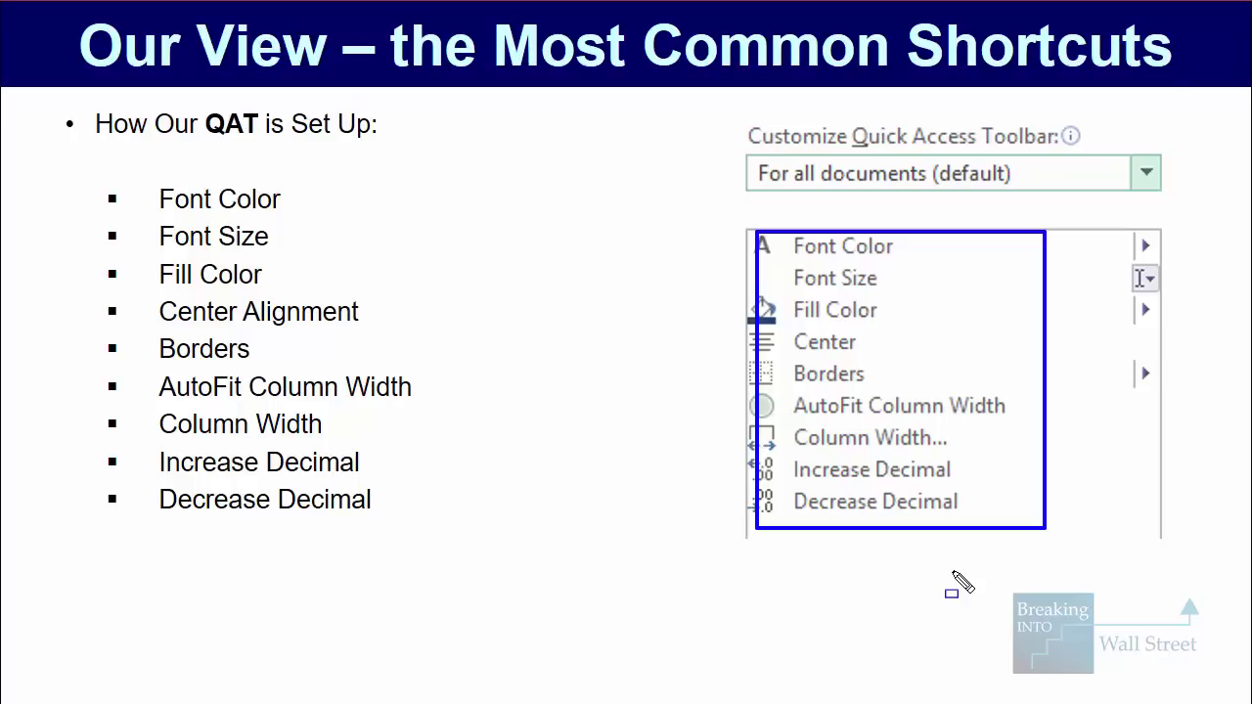
pyautogui.press('Right')
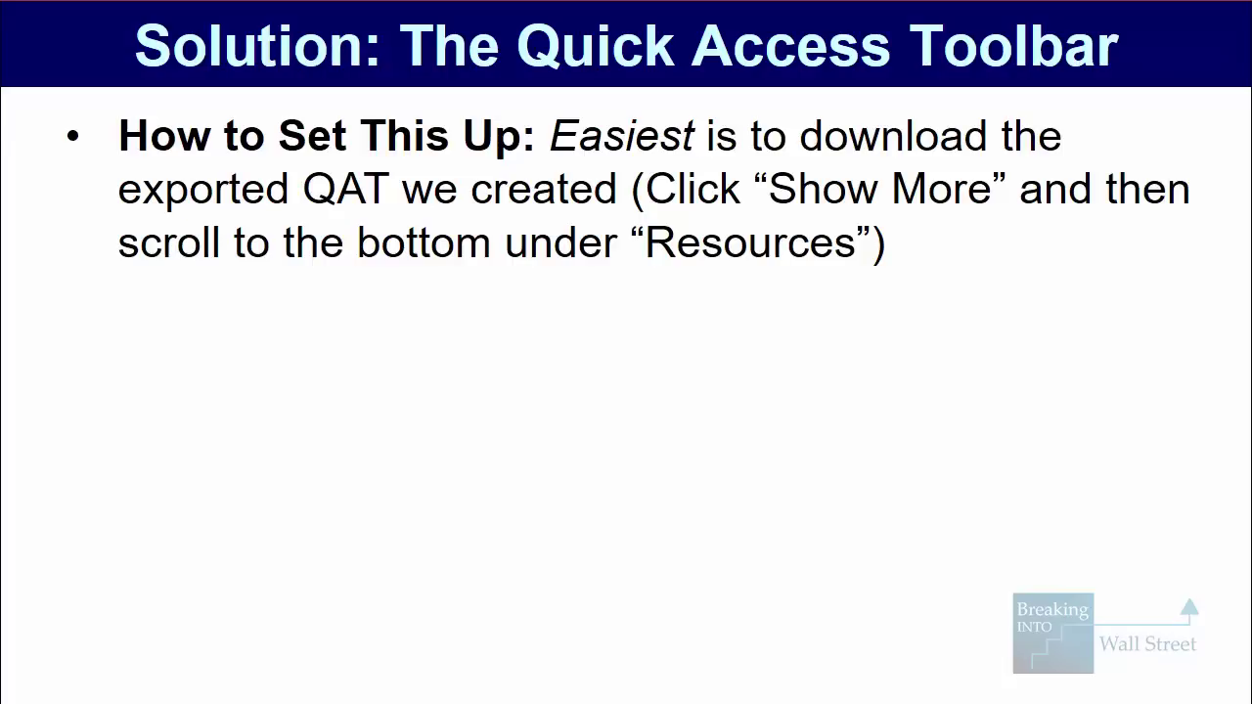
pyautogui.moveTo(750, 156); pyautogui.dragTo(1013, 217)
pyautogui.moveTo(96, 219); pyautogui.dragTo(945, 273)
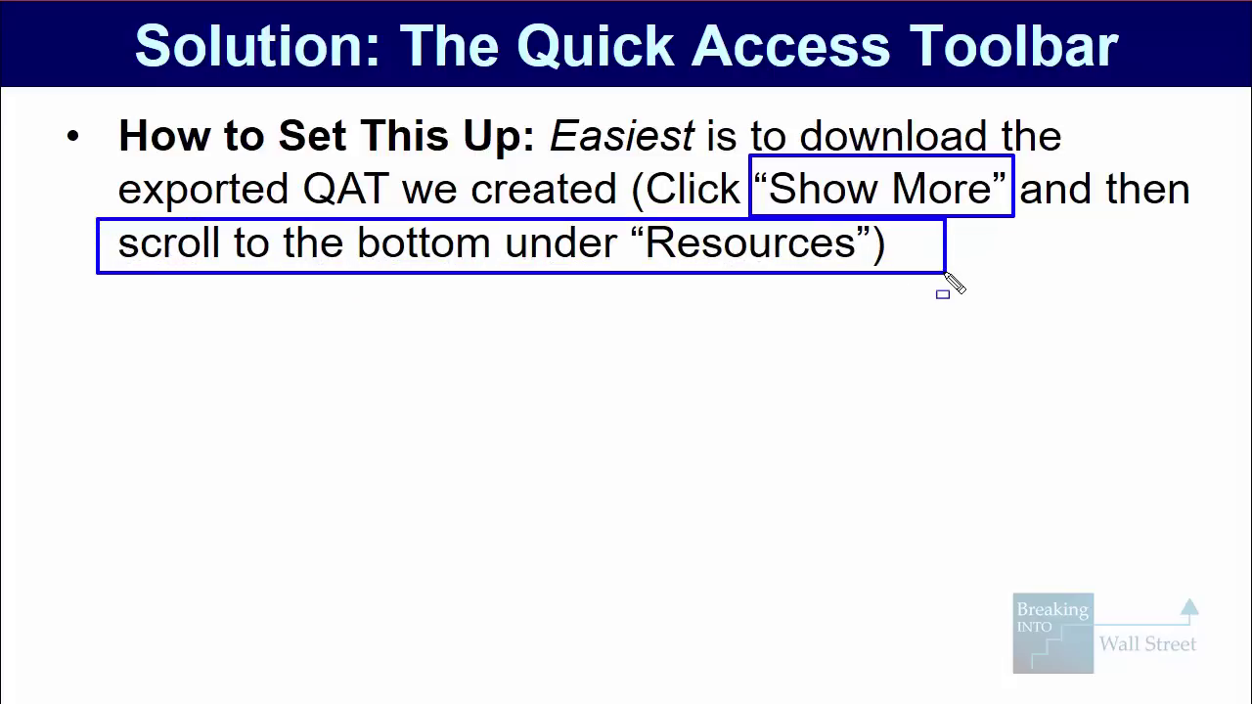
pyautogui.press('Escape')
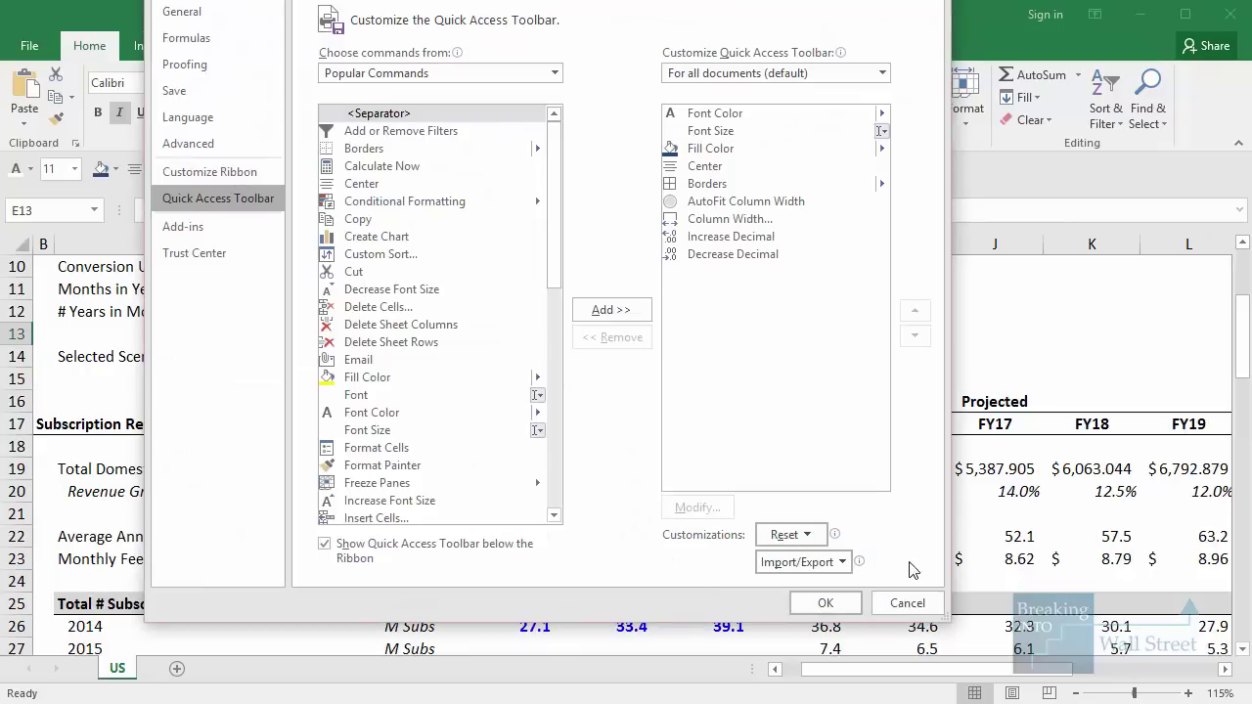
# - Choose Import customization file and browse to the Excel-Shortcuts-Investment-Banking folder holding Excel-QAT-Export.exportedUI
pyautogui.click(841, 562)
pyautogui.click(843, 588)
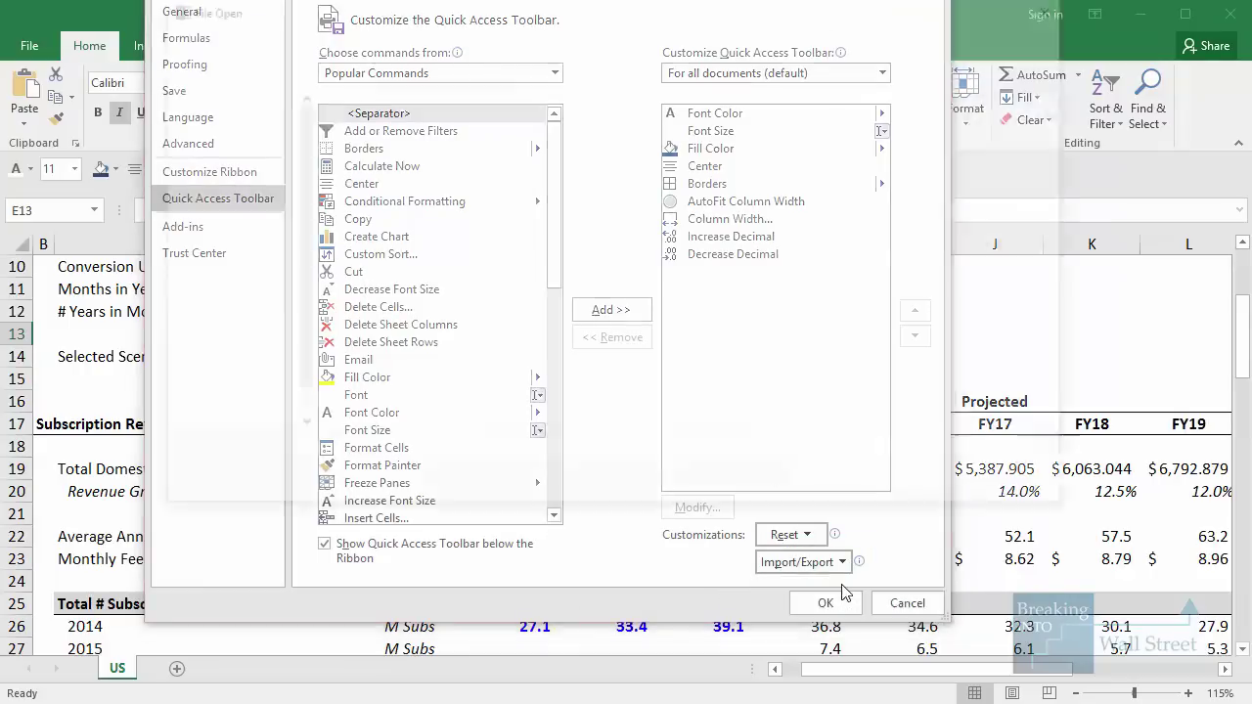
pyautogui.click(262, 257)
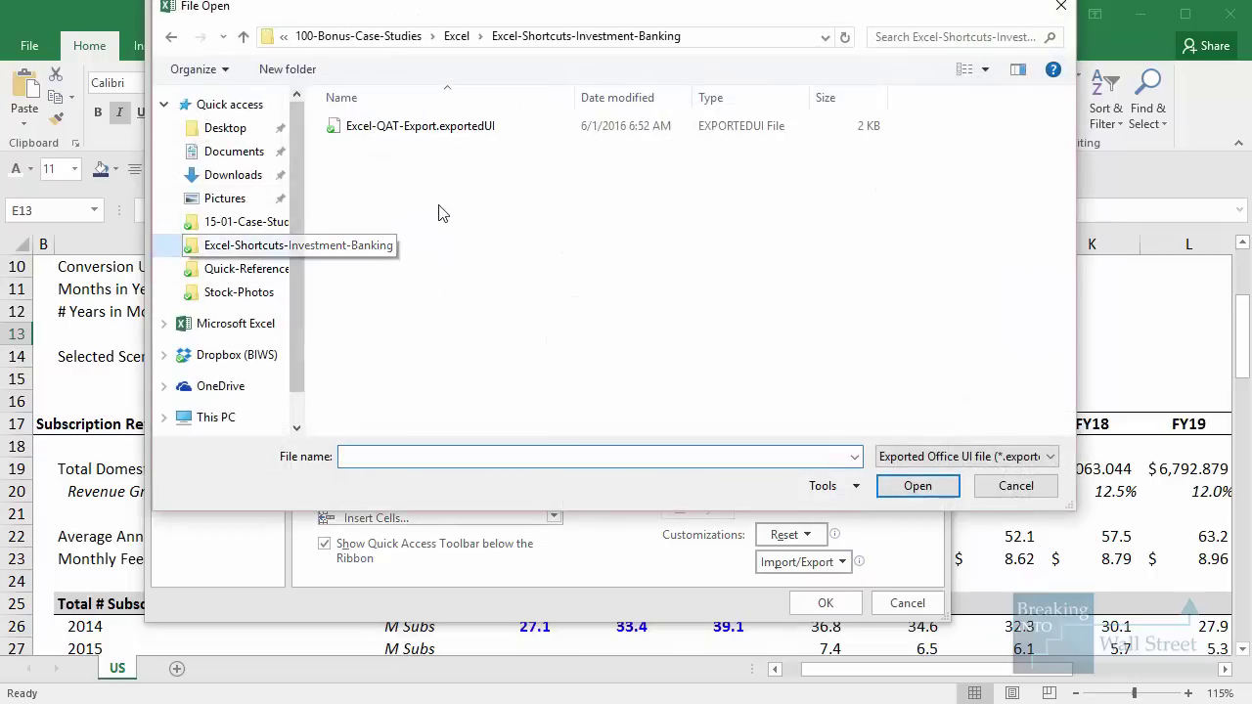
pyautogui.moveTo(325, 103); pyautogui.dragTo(562, 171)
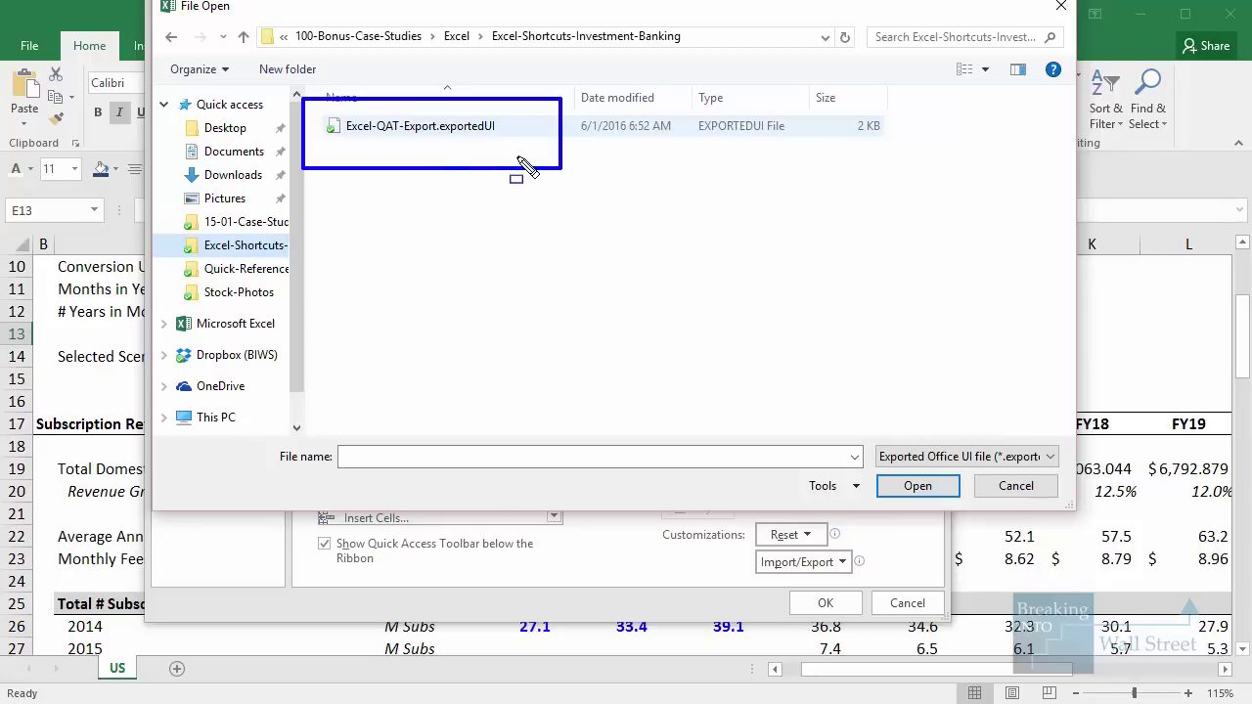
pyautogui.press('Escape')
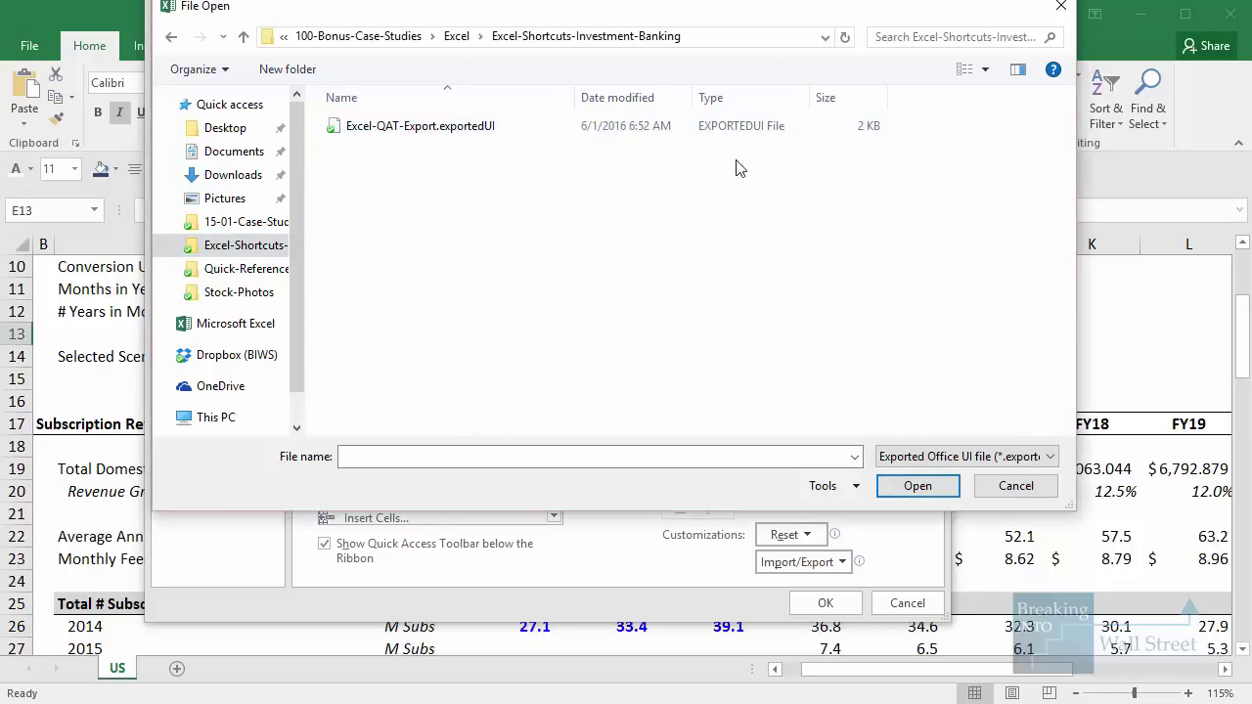